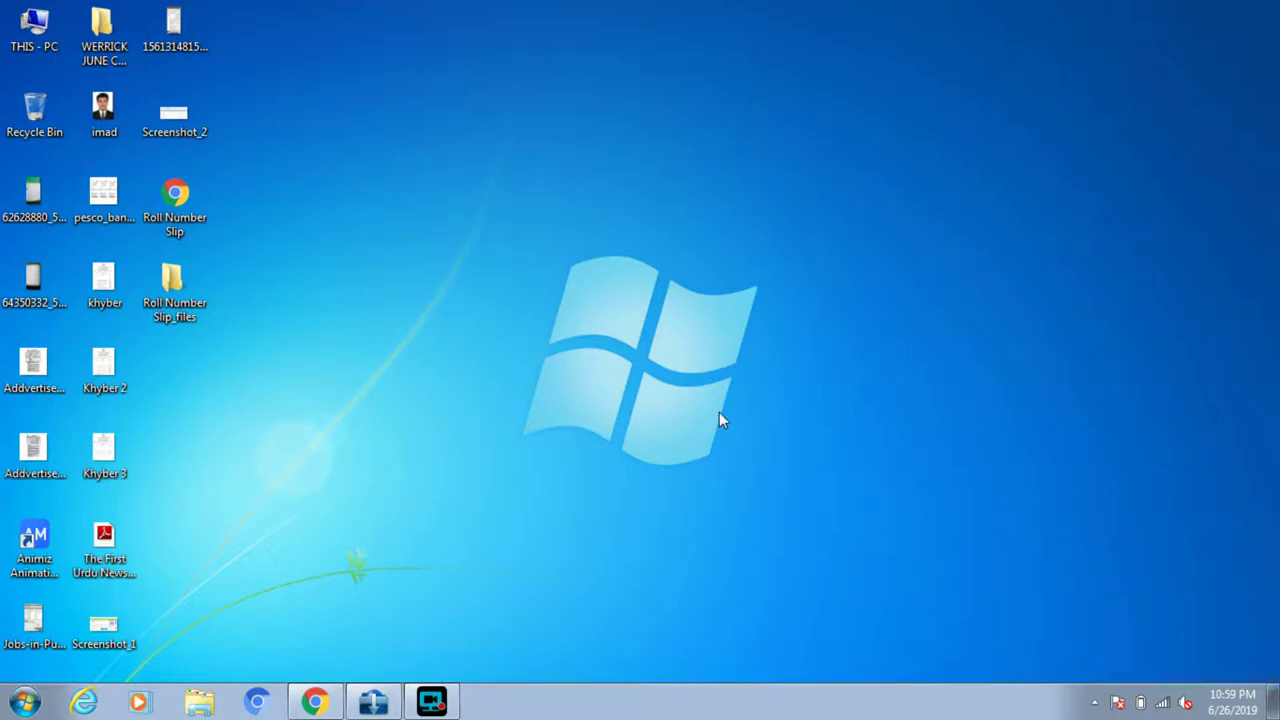
# Bring the browser back and load the Google home page in a new tab
pyautogui.click(320, 703)
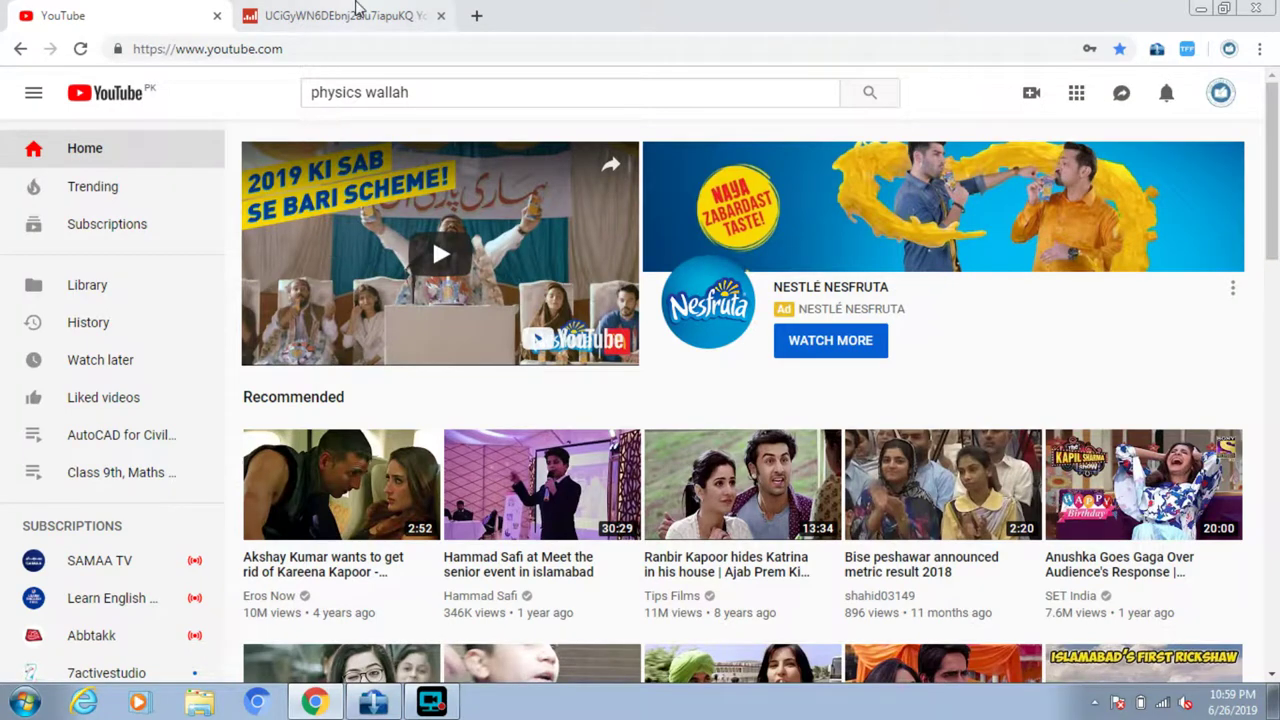
pyautogui.click(343, 14)
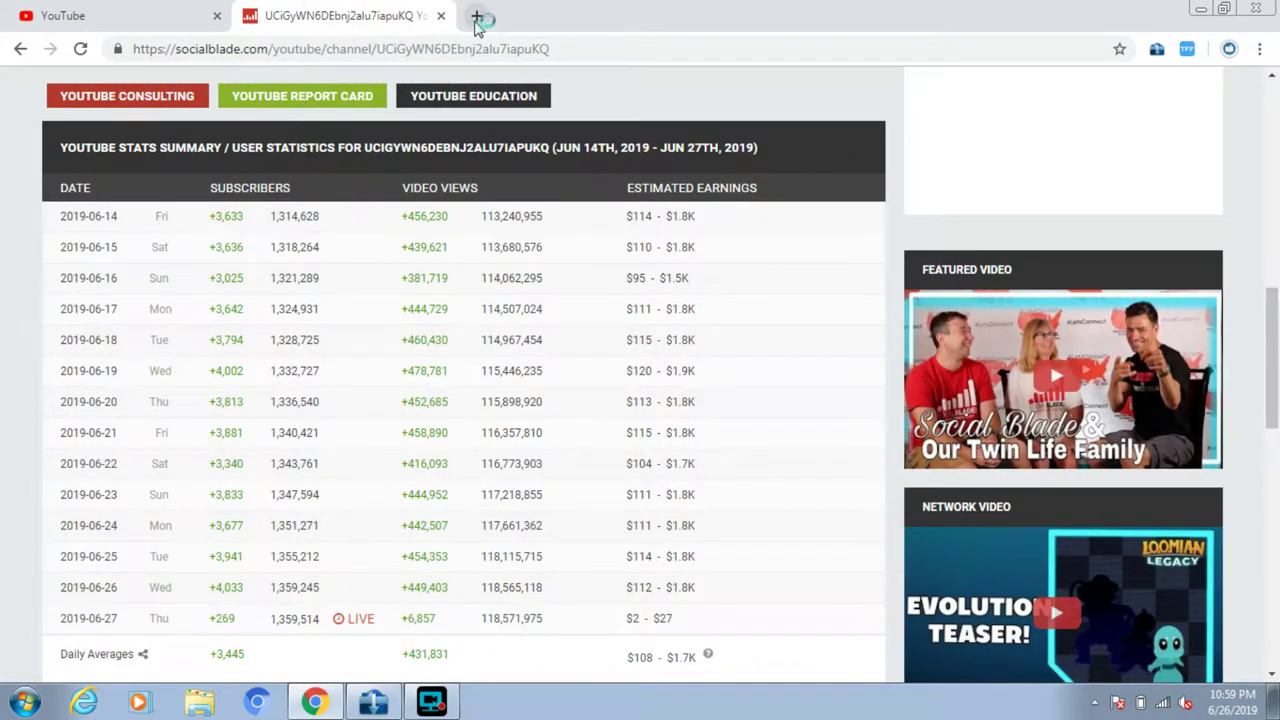
pyautogui.click(477, 15)
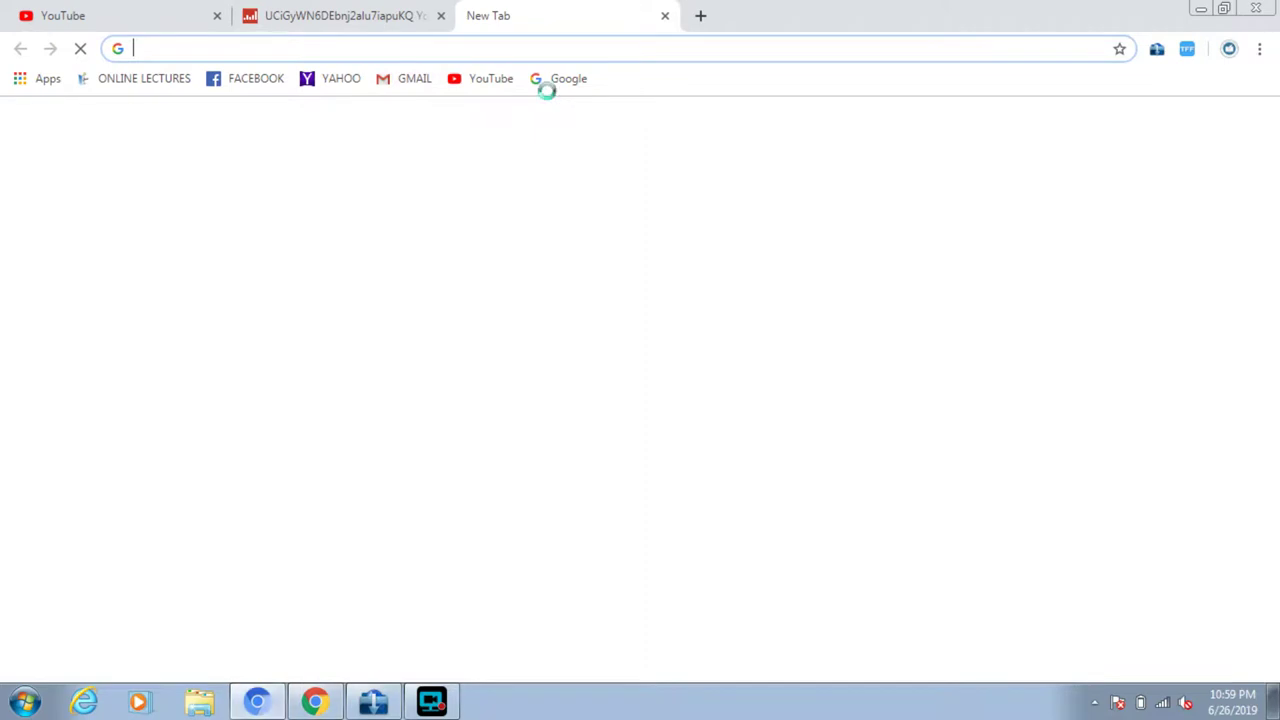
pyautogui.click(553, 84)
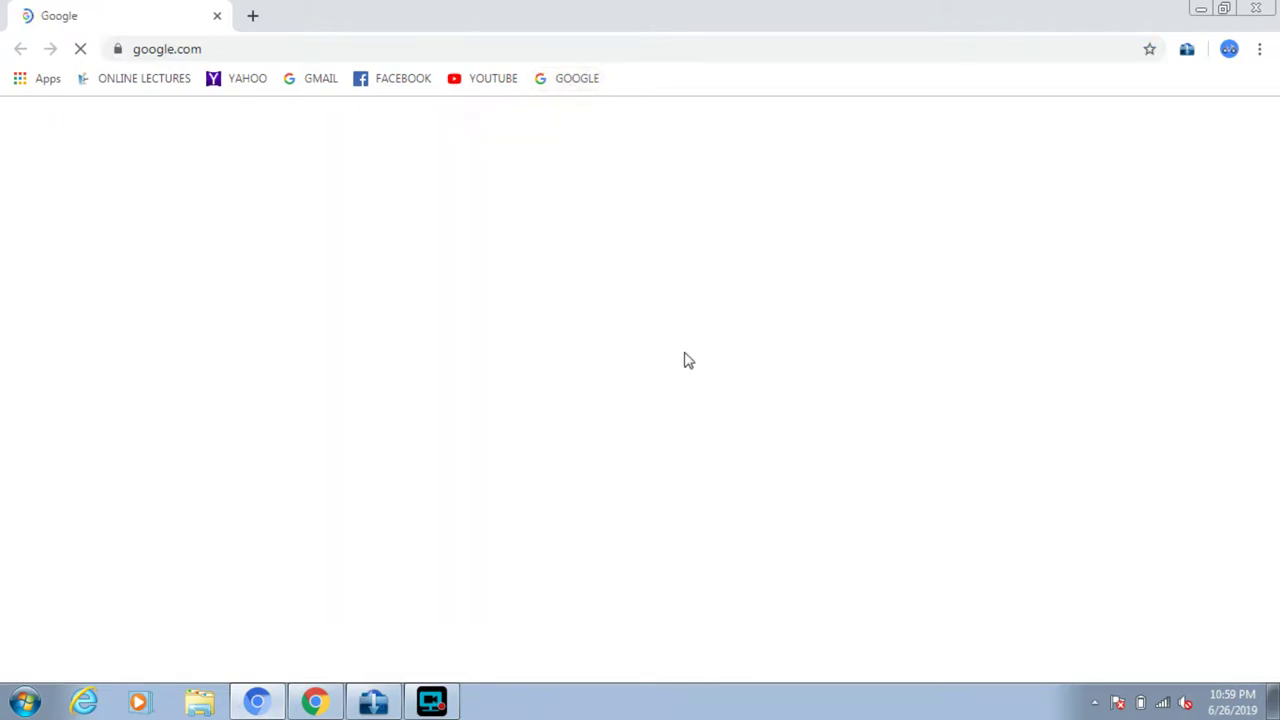
pyautogui.click(1258, 8)
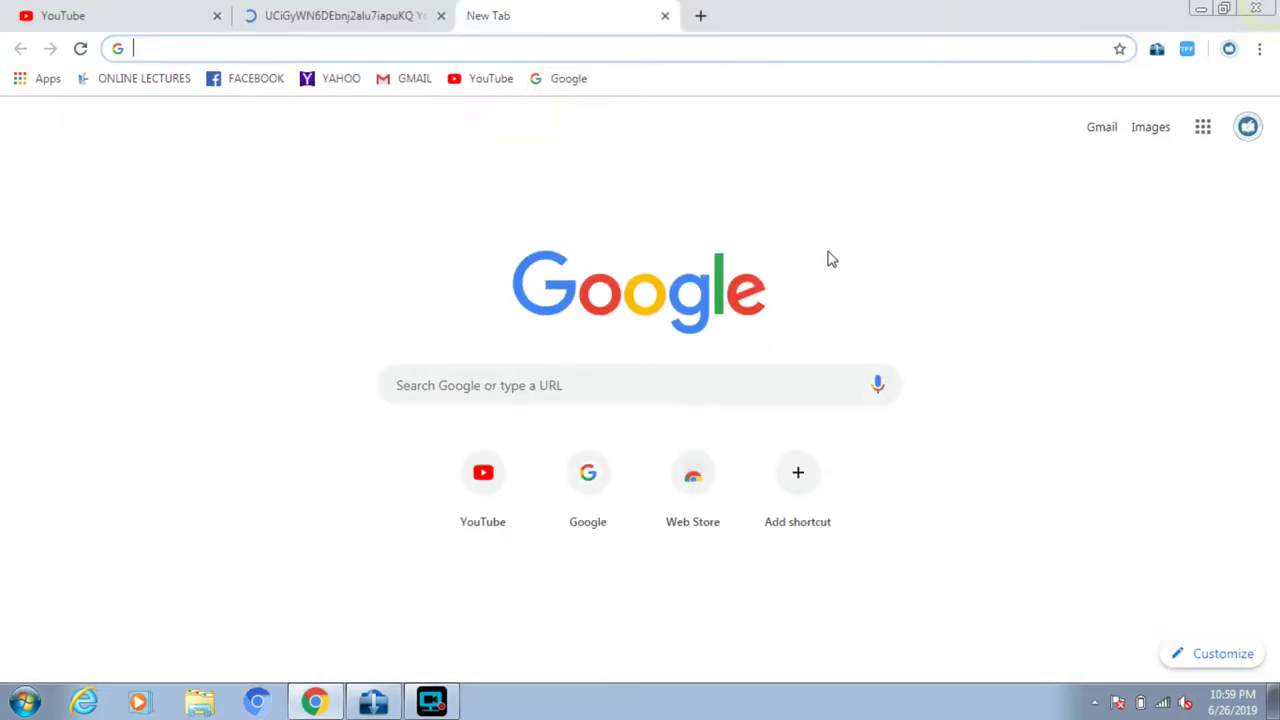
pyautogui.click(572, 80)
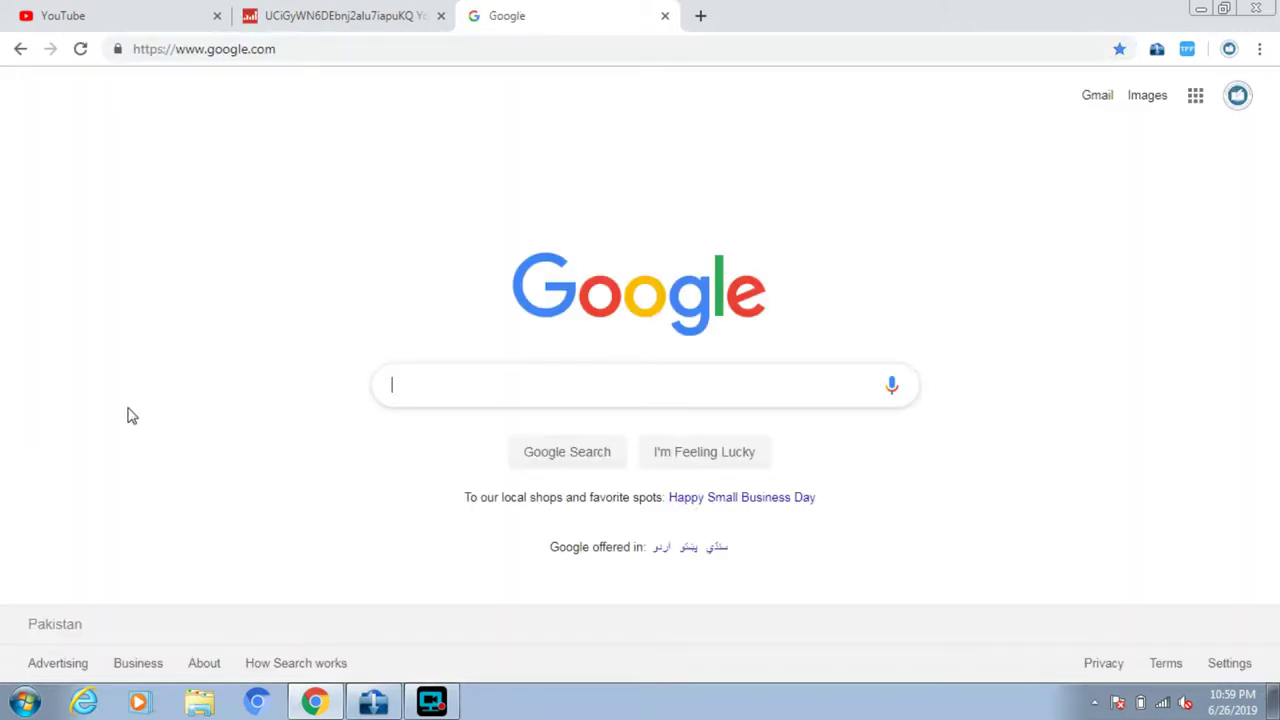
# Search Google for 'create gmail account' and open the Google Accounts sign-in result
pyautogui.write('creat')
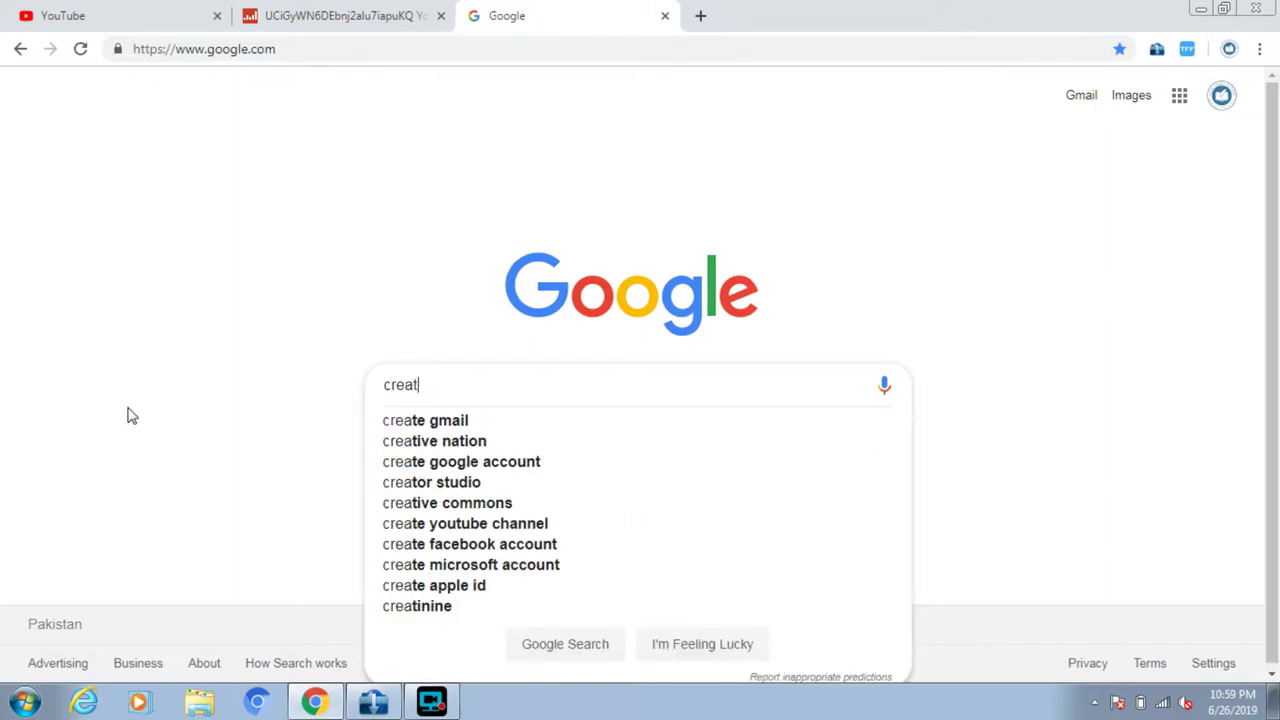
pyautogui.write('e ga')
pyautogui.press('BackSpace')
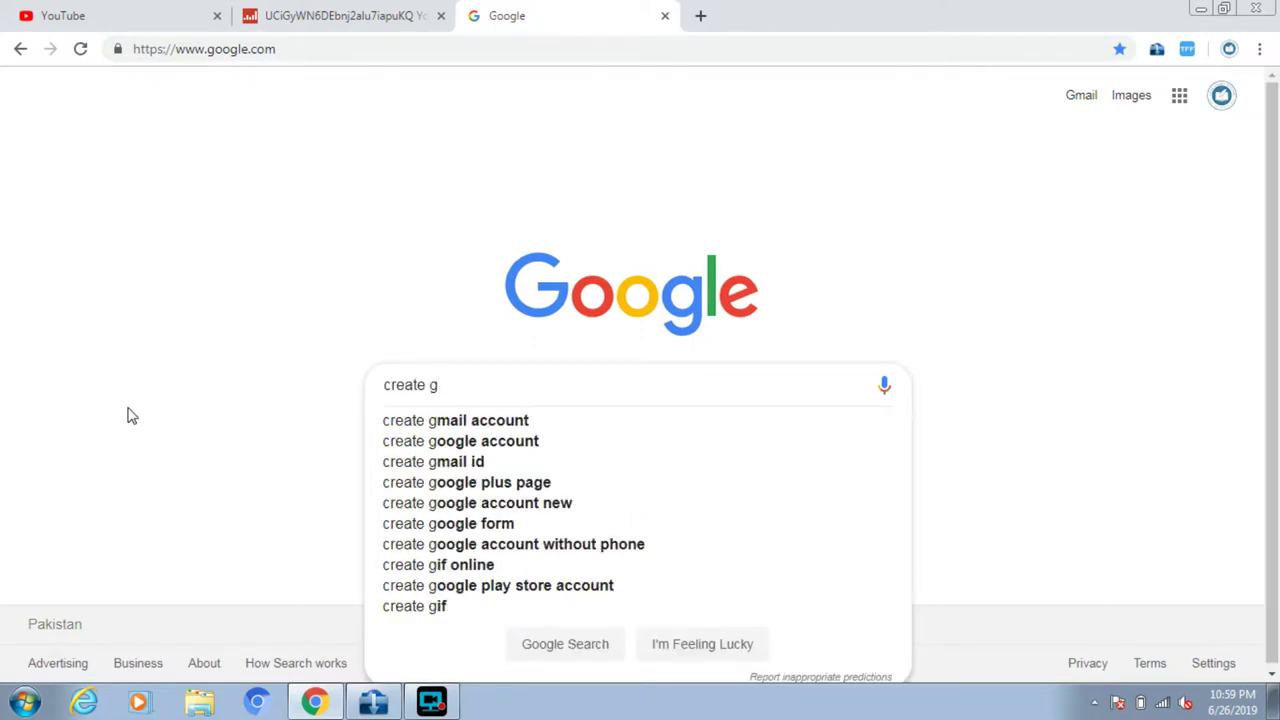
pyautogui.write('mail a')
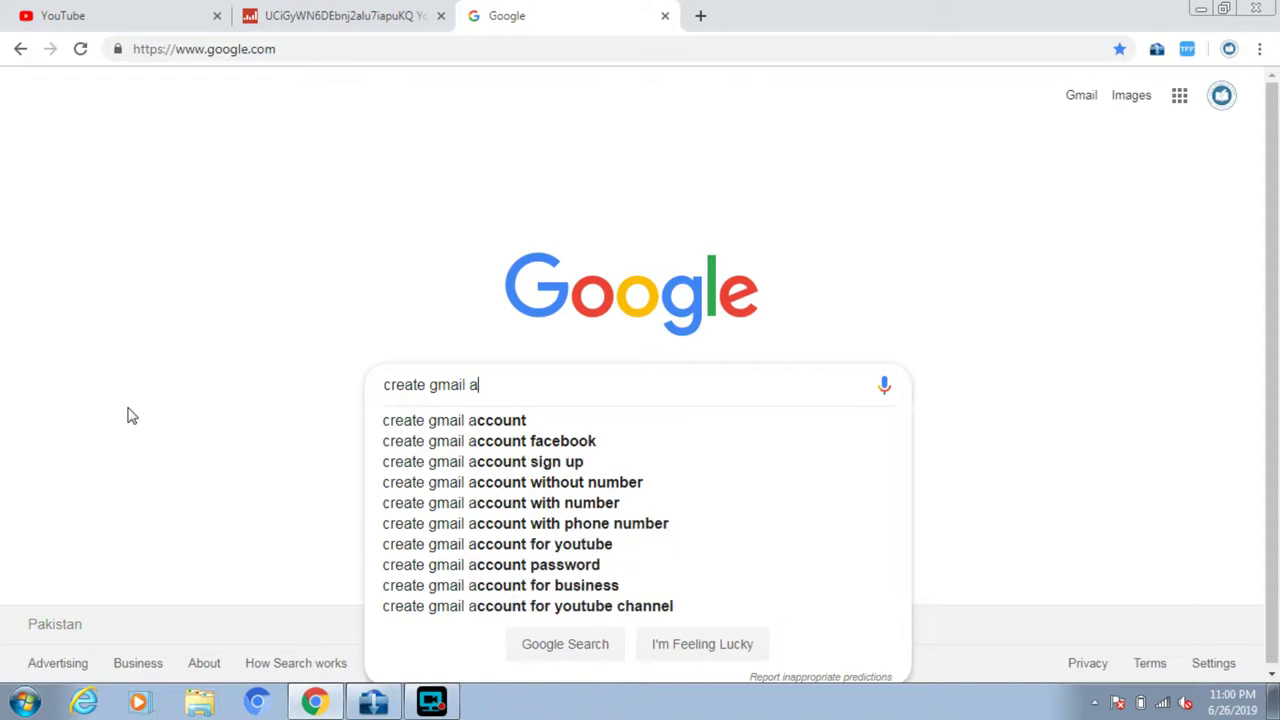
pyautogui.write('ccount')
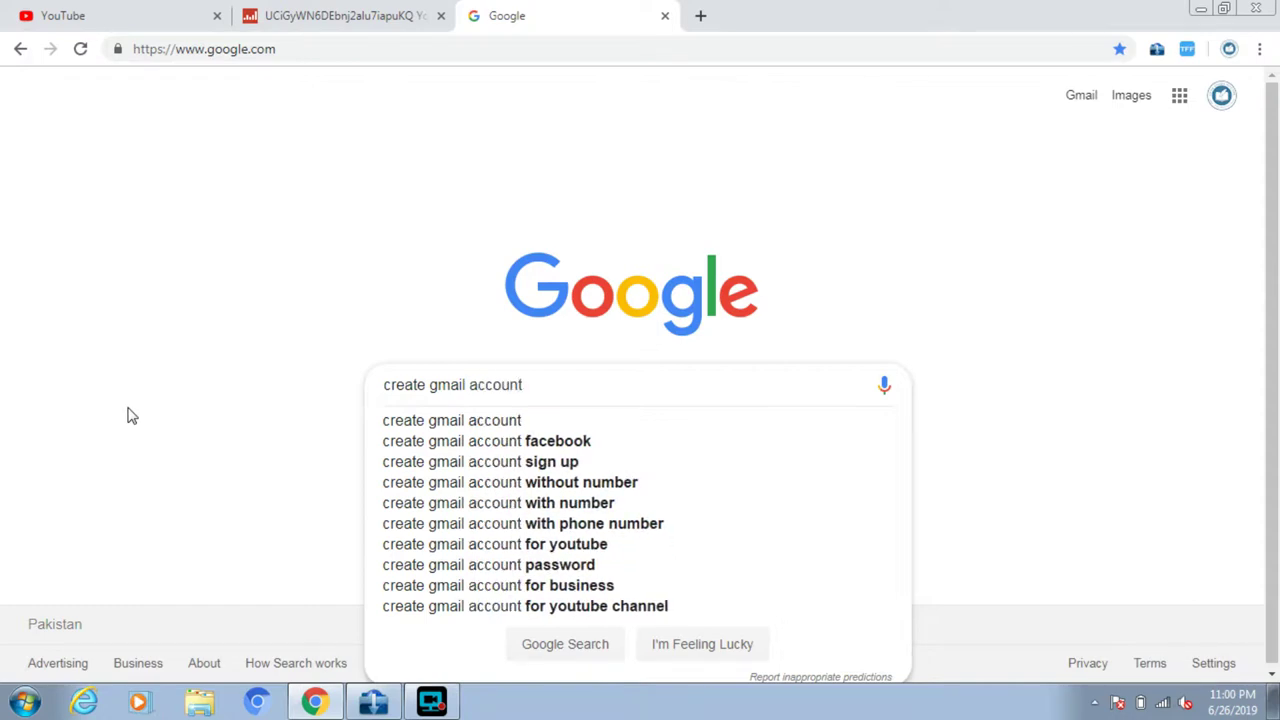
pyautogui.press('Return')
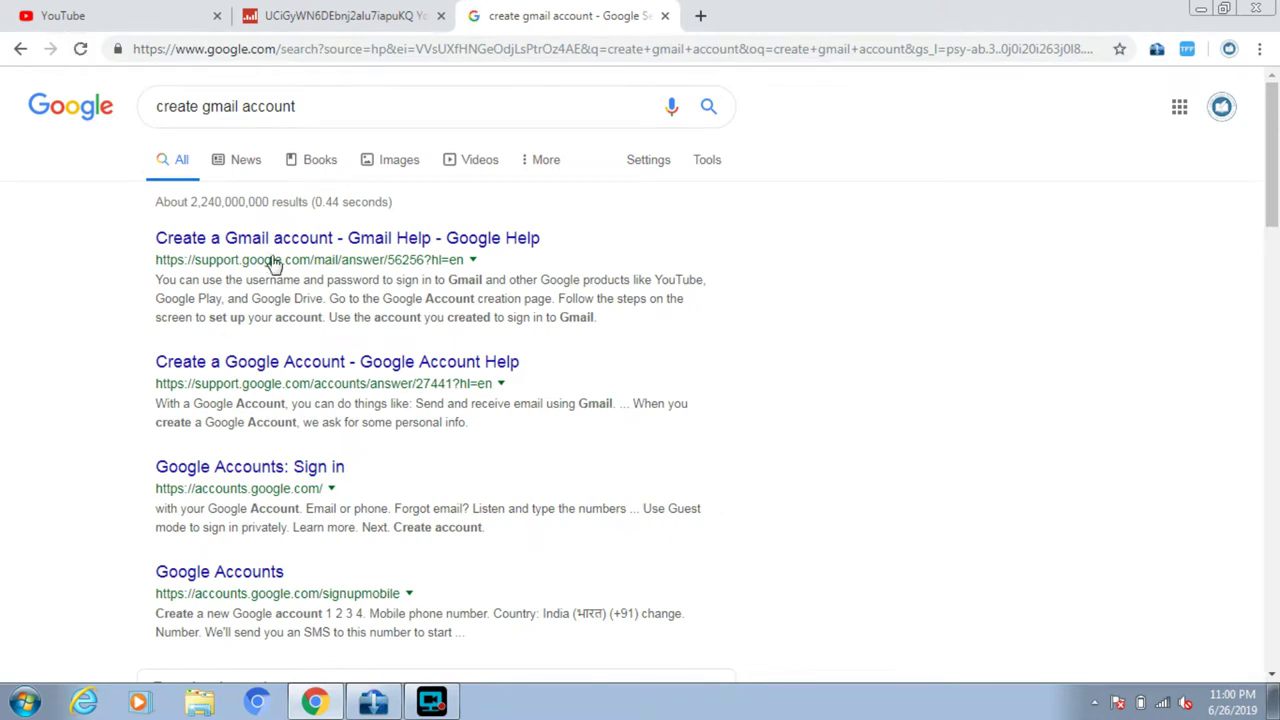
pyautogui.click(256, 468)
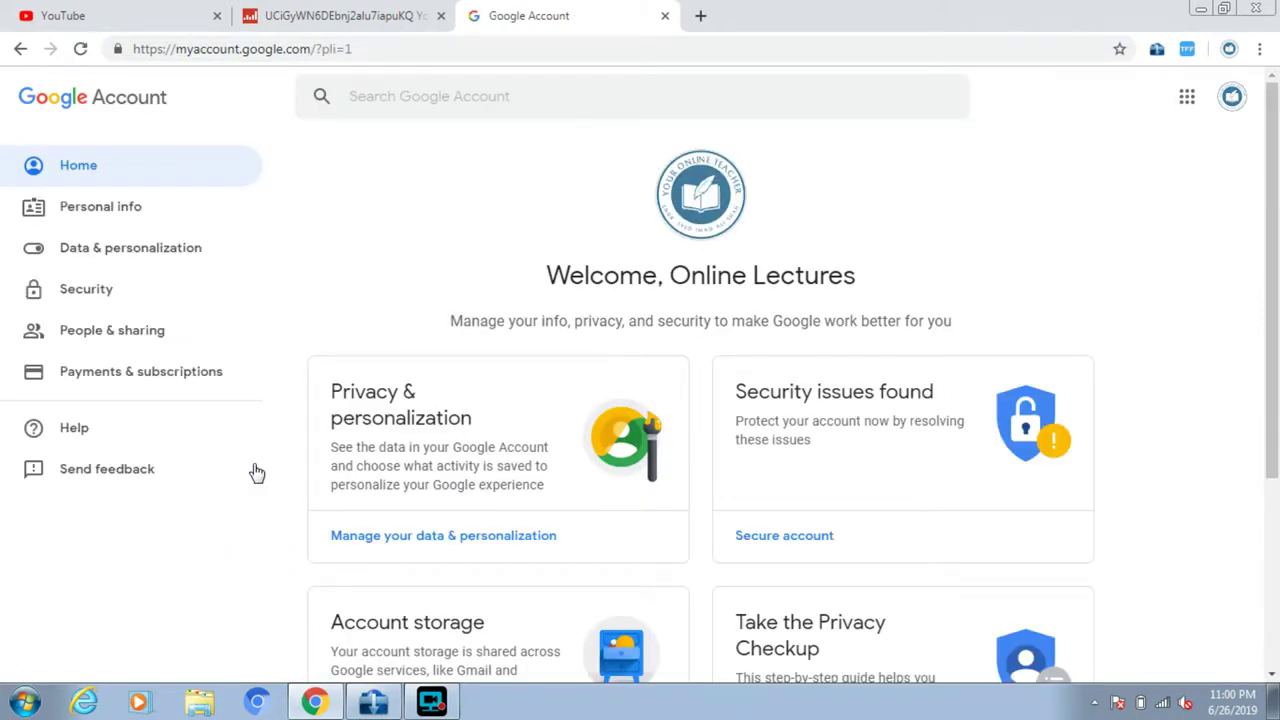
# Open Gmail in a new tab from the Google apps grid
pyautogui.scroll(-2, 1277, 203)
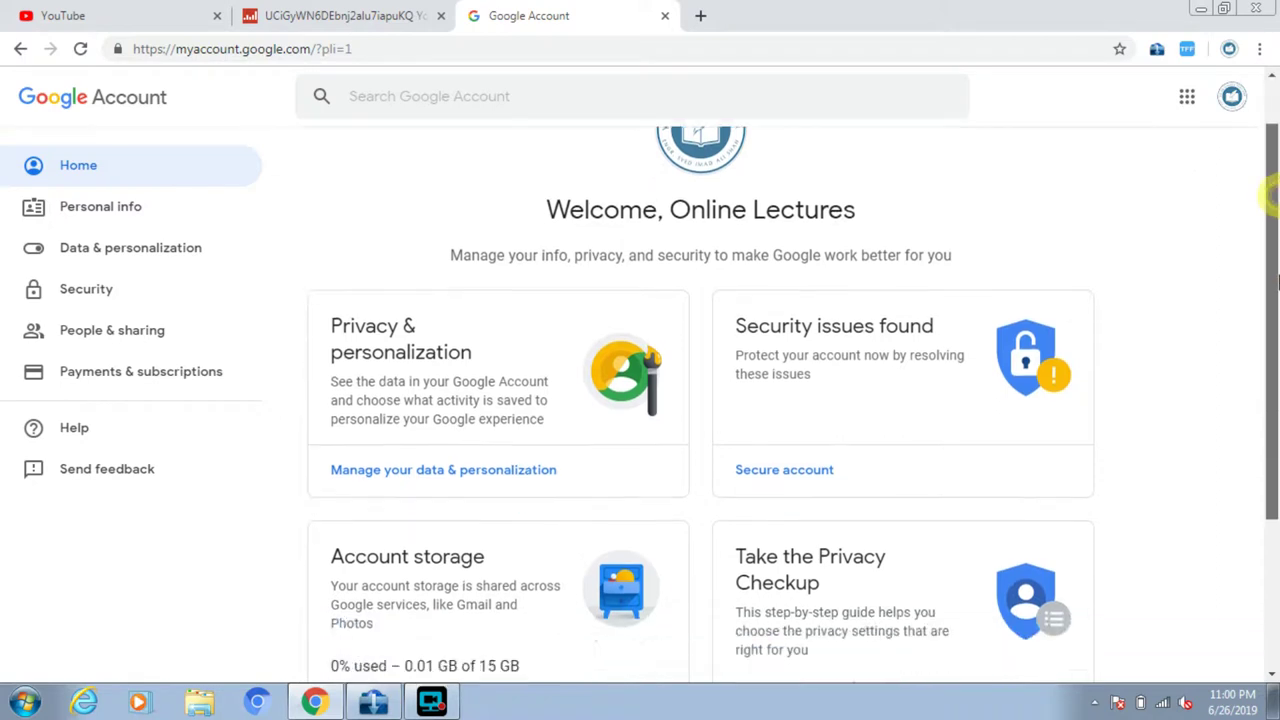
pyautogui.scroll(2, 1277, 165)
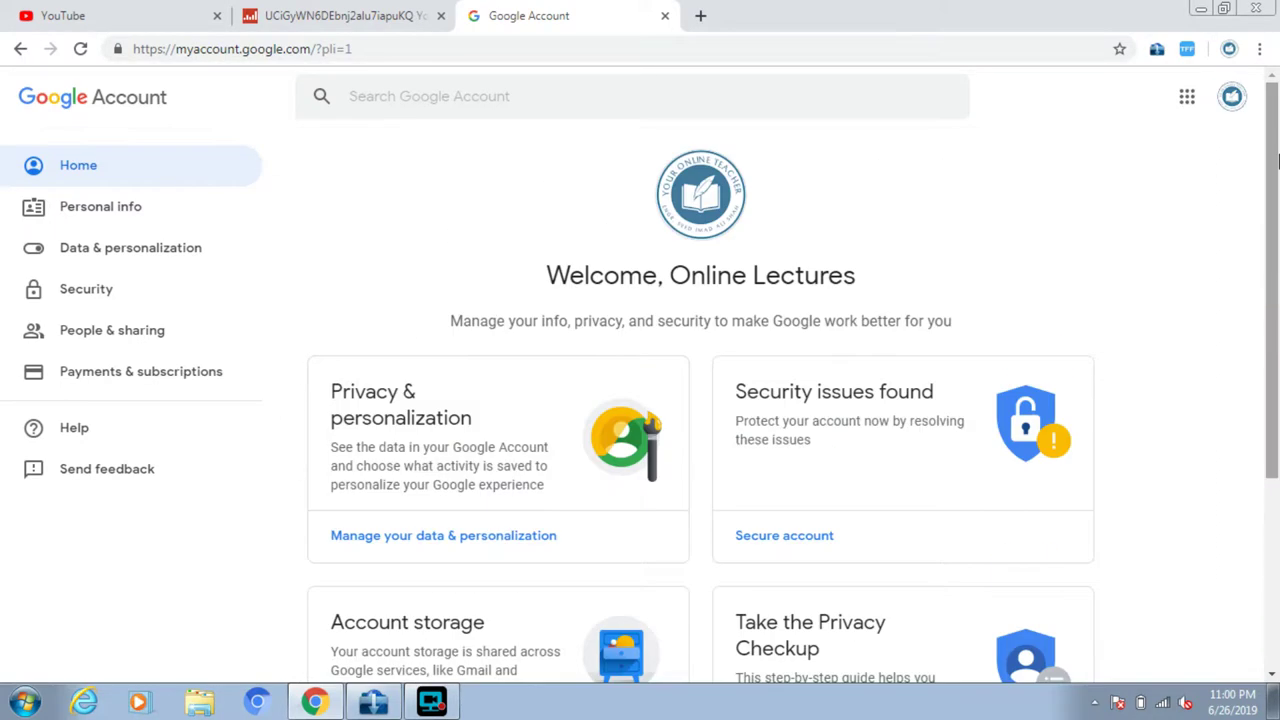
pyautogui.click(1187, 97)
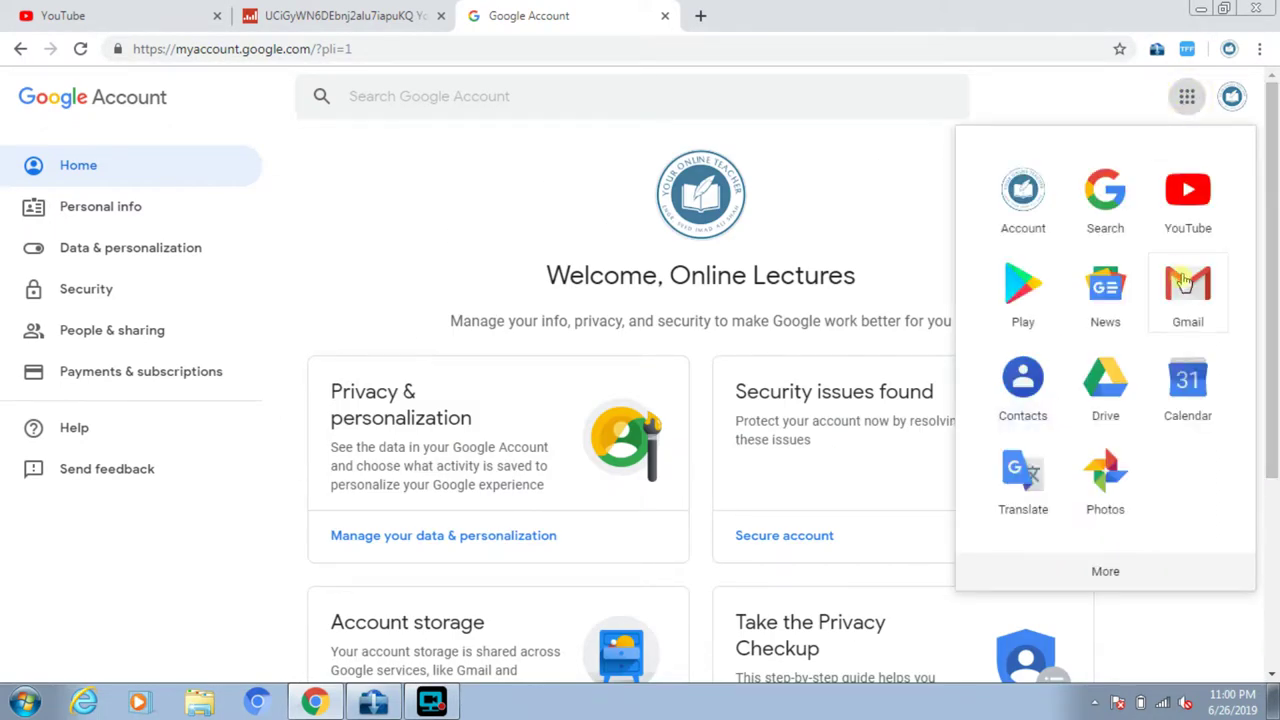
pyautogui.click(1183, 282)
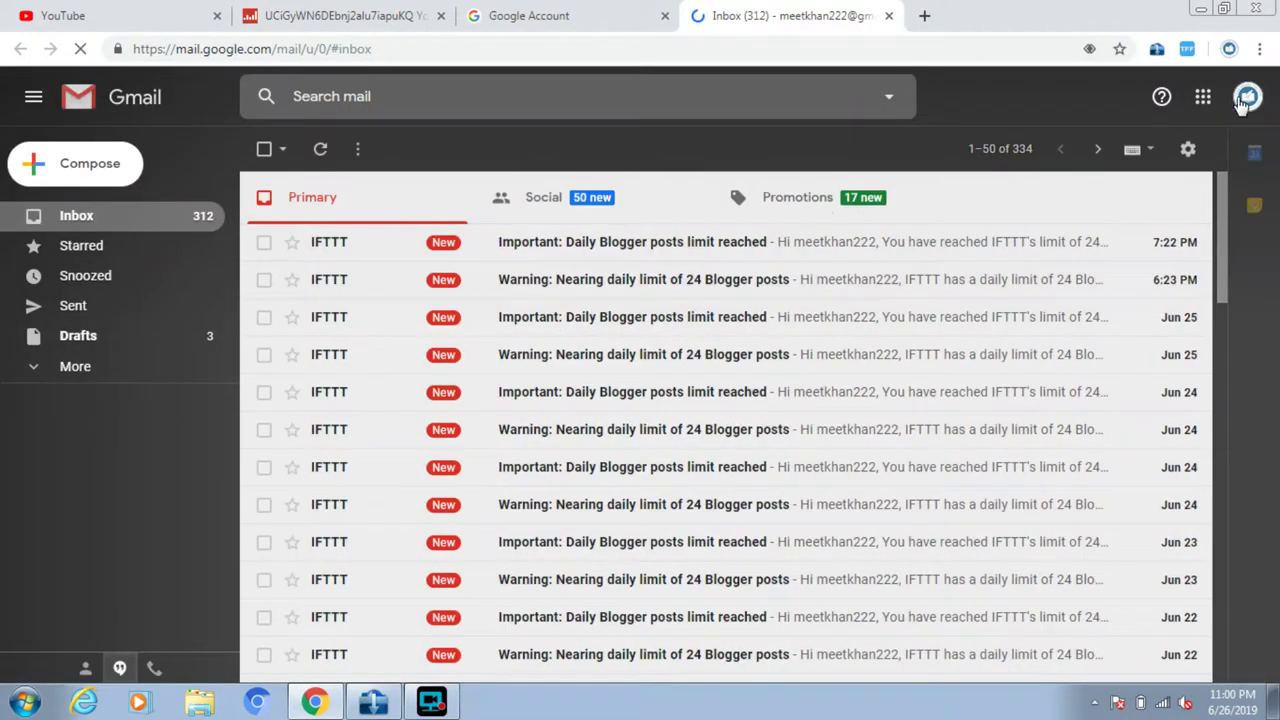
# Sign out of all Gmail accounts and close the Gmail tab
pyautogui.click(1245, 98)
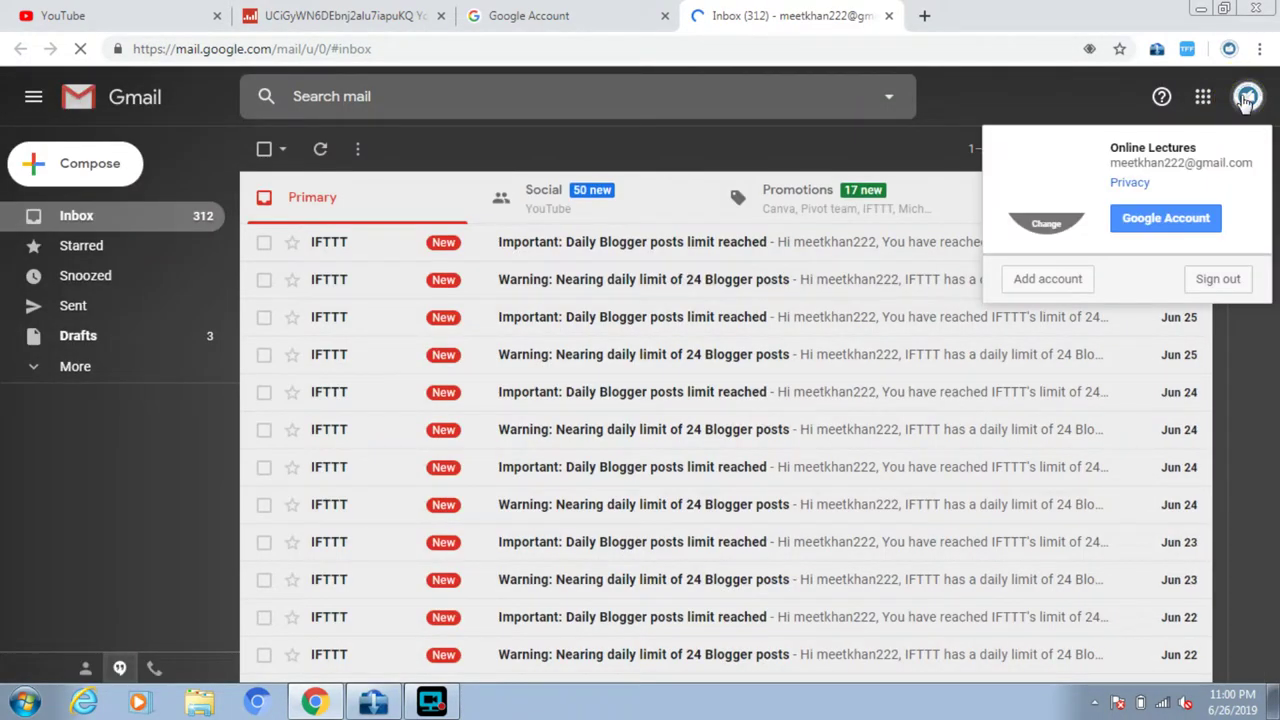
pyautogui.click(1202, 285)
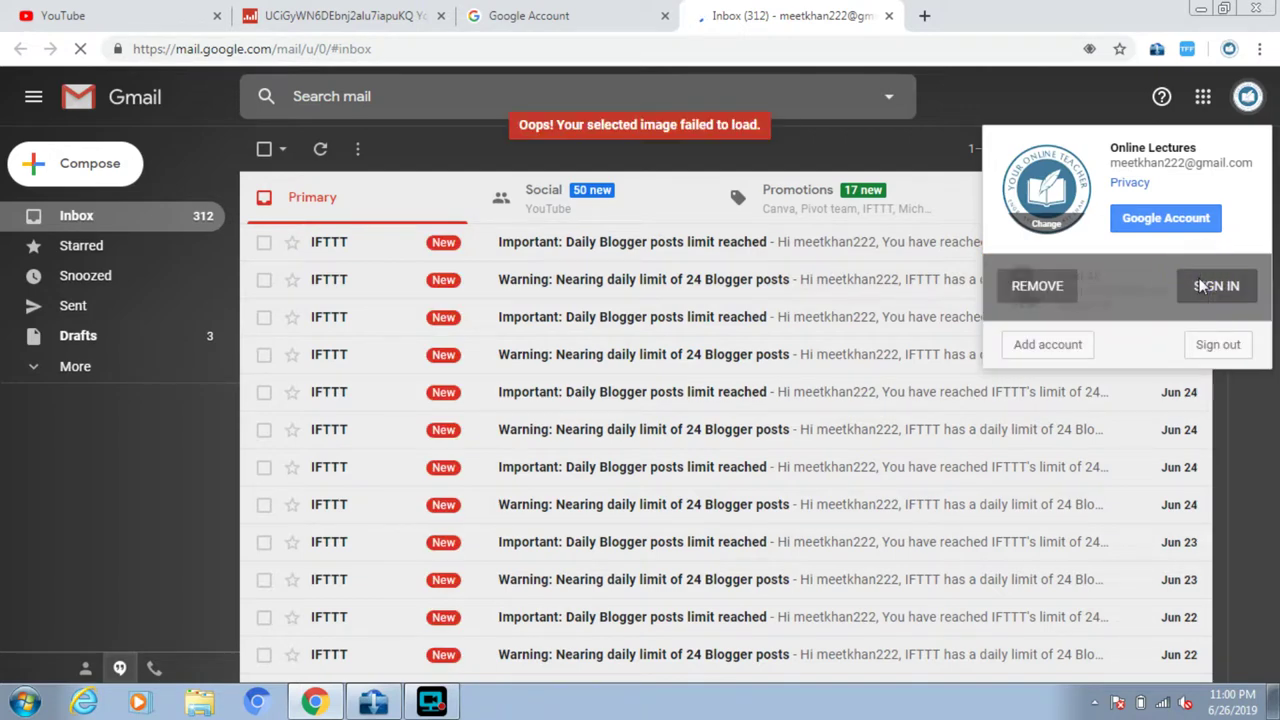
pyautogui.click(1195, 348)
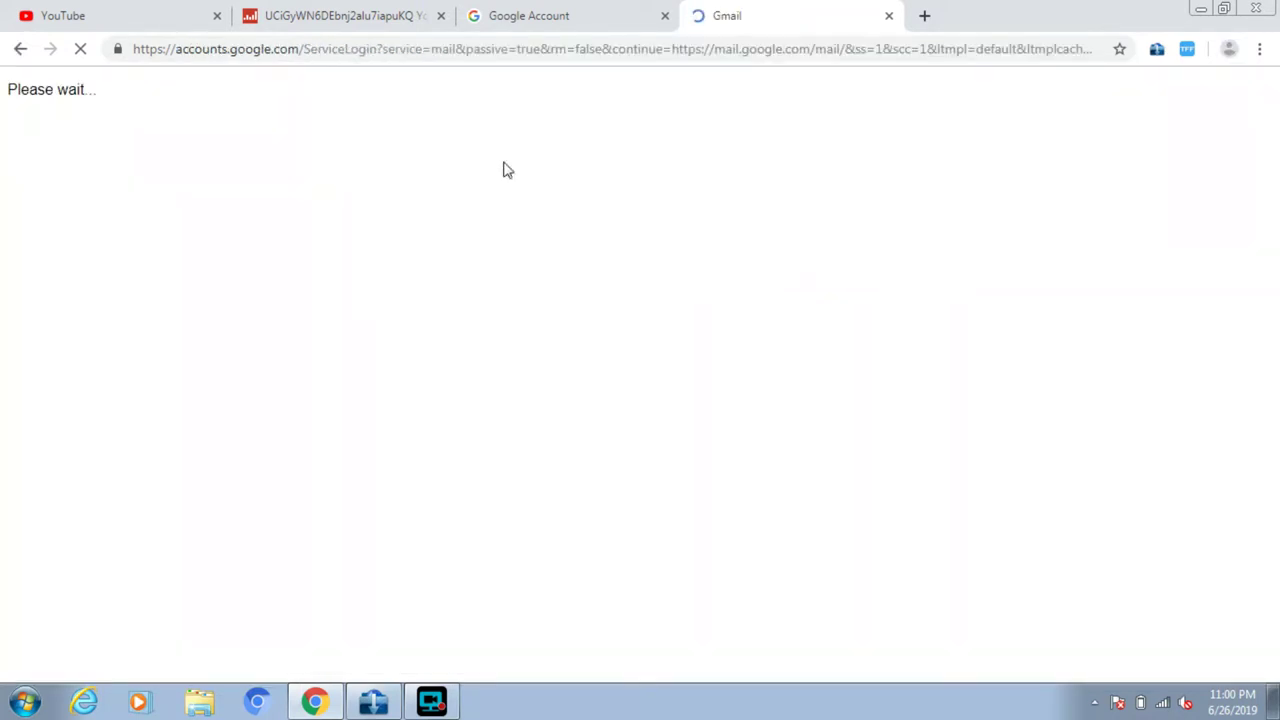
pyautogui.click(590, 12)
pyautogui.click(738, 15)
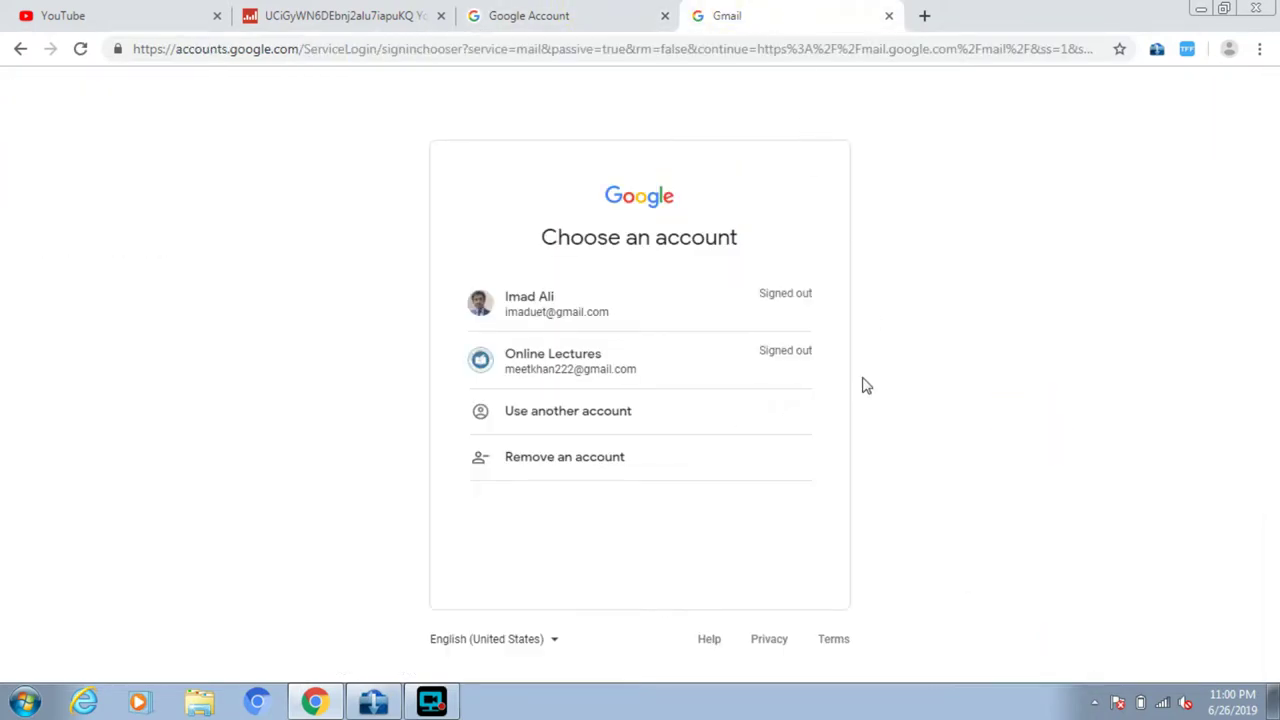
pyautogui.click(888, 16)
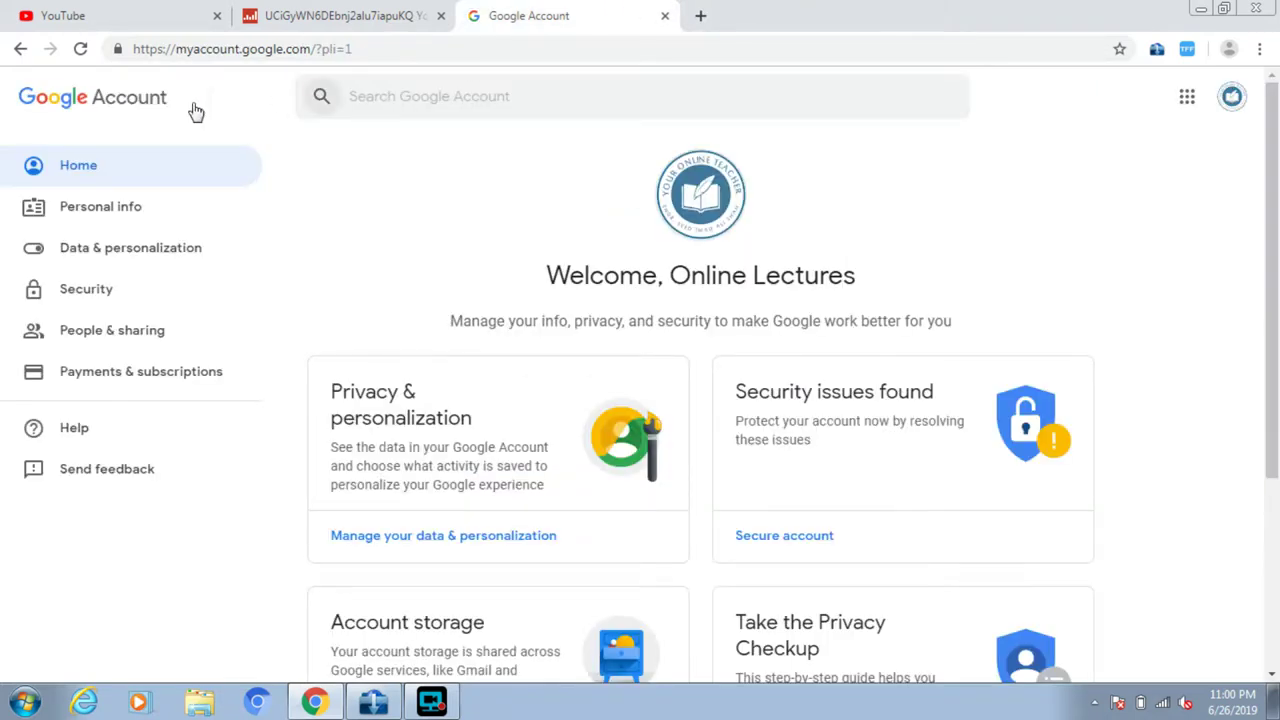
# Return to the search results and open the Create a Google Account sign-up form from the help article
pyautogui.click(20, 48)
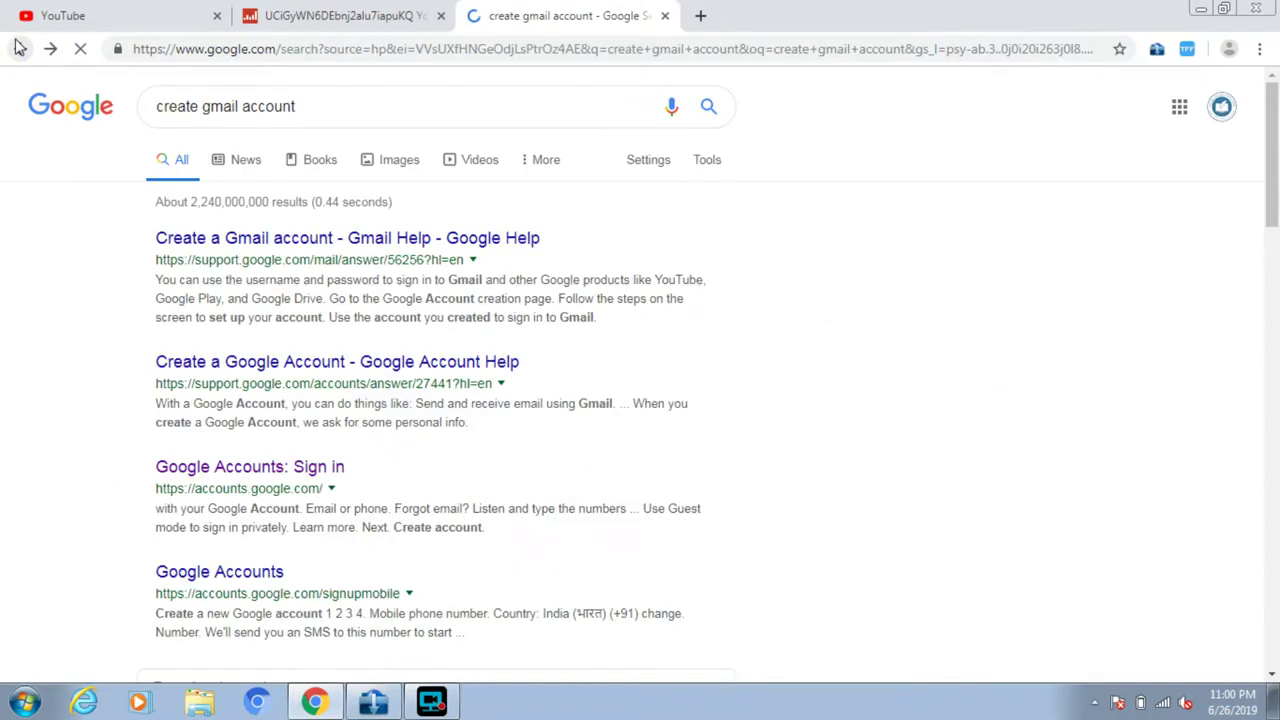
pyautogui.click(240, 361)
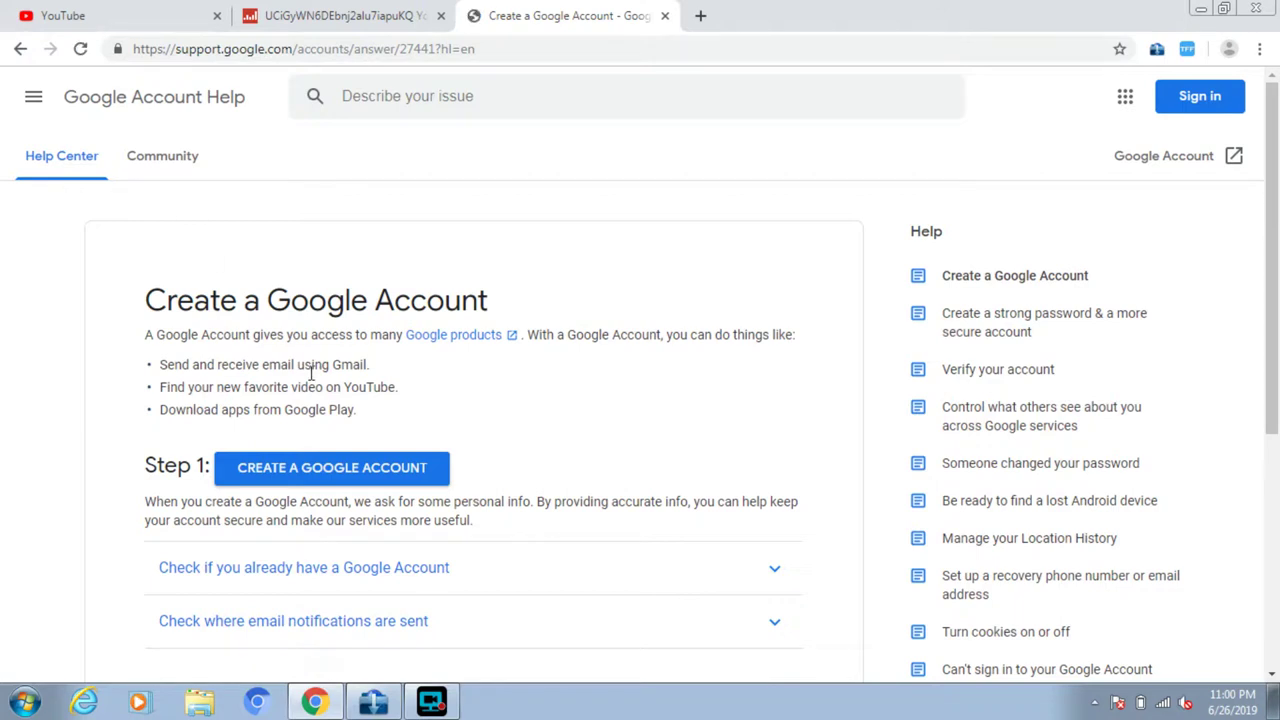
pyautogui.click(300, 466)
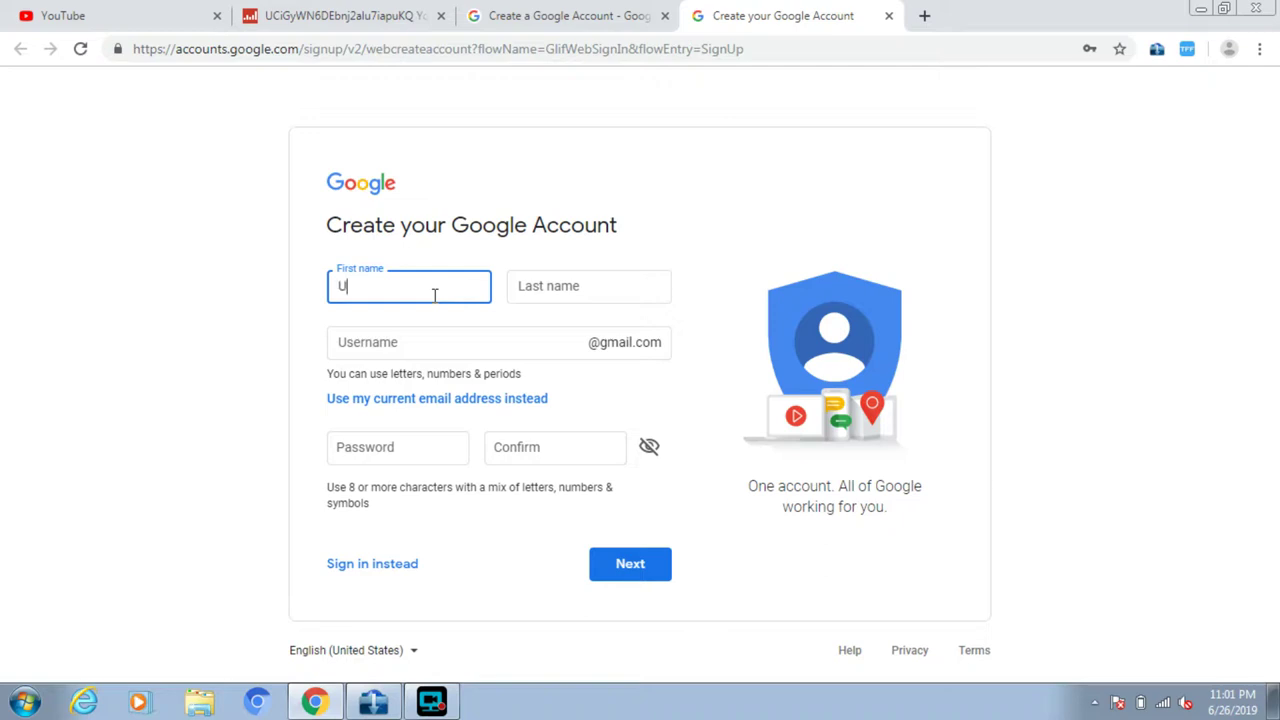
# Fill in the first and last name, a username and the password twice, then submit
pyautogui.write('man')
pyautogui.click(549, 290)
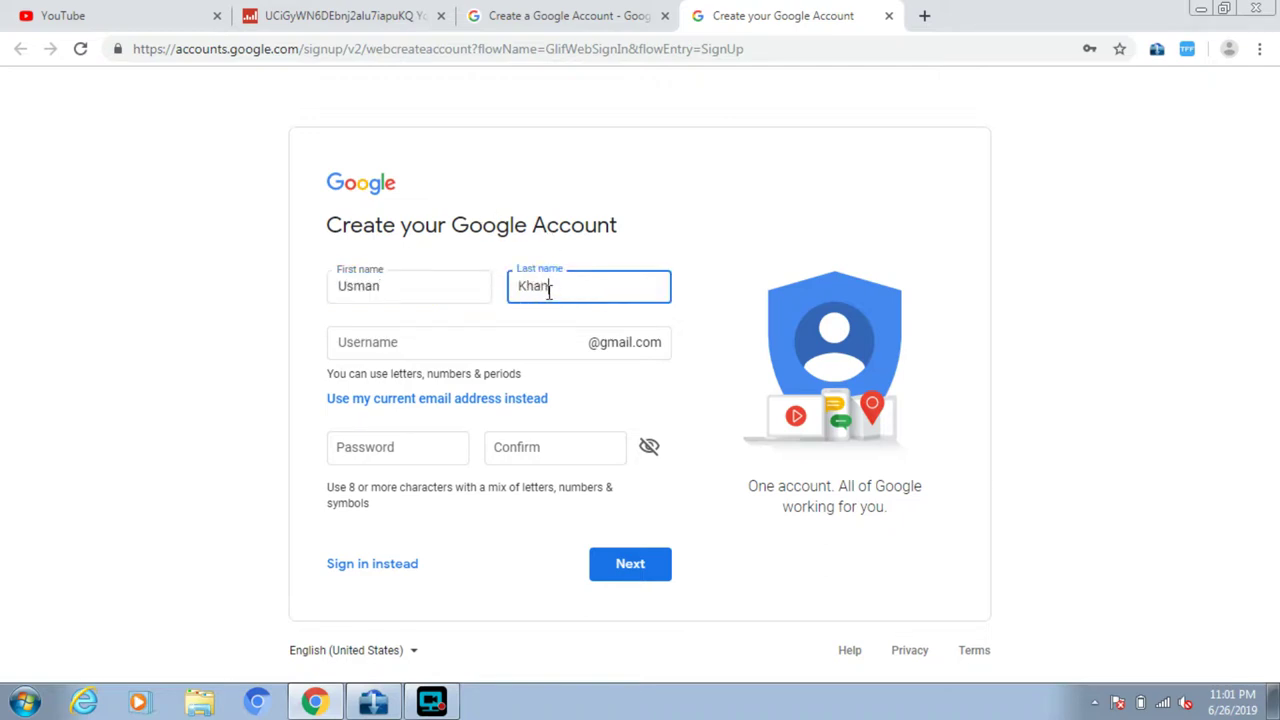
pyautogui.click(483, 340)
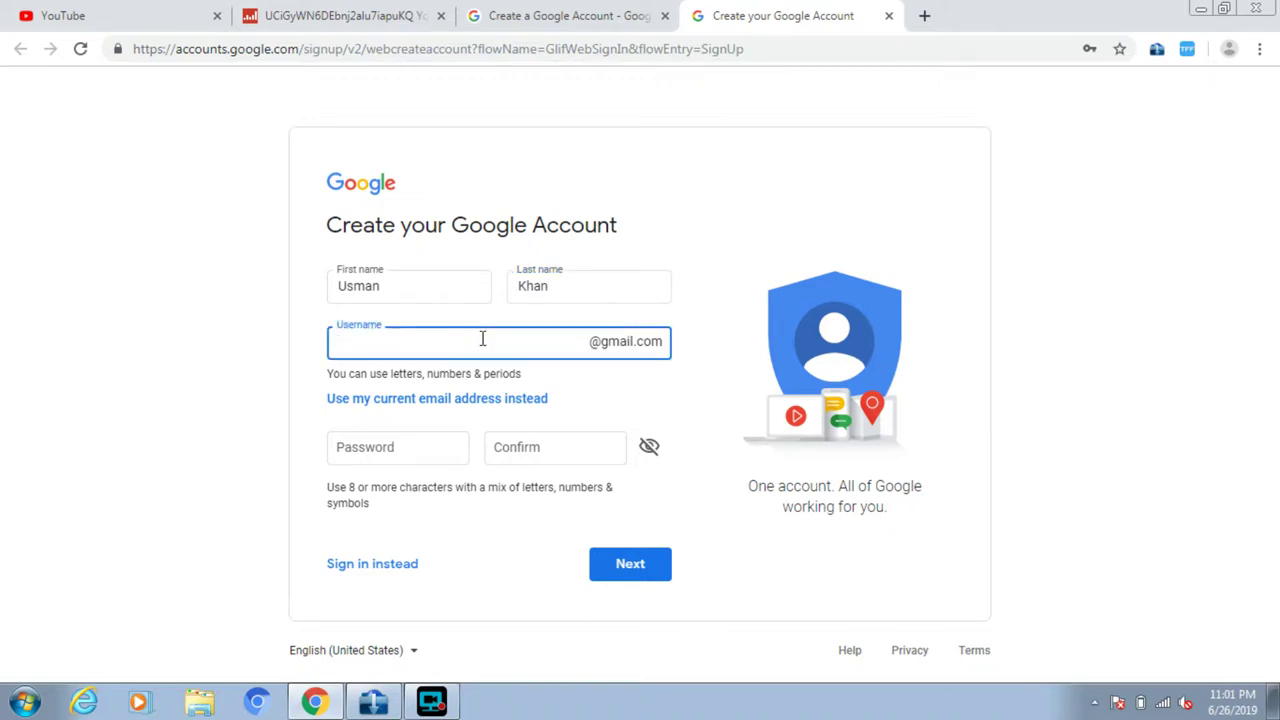
pyautogui.click(425, 461)
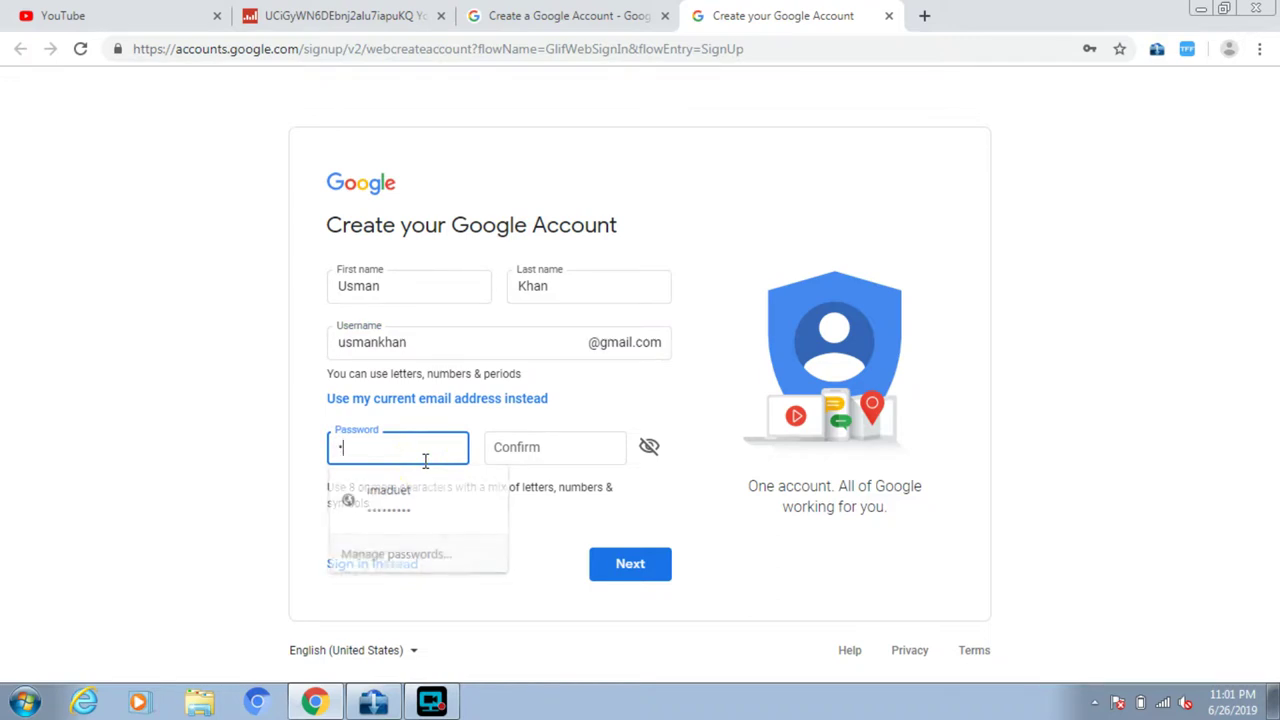
pyautogui.write('u')
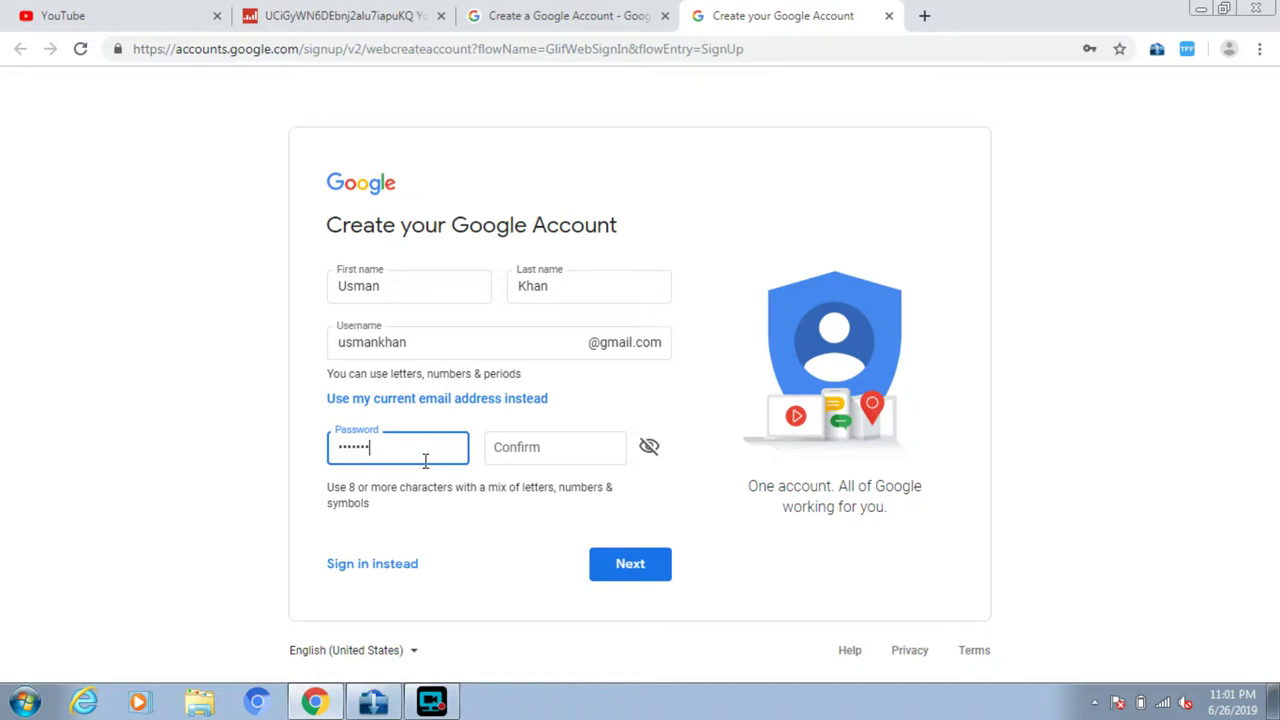
pyautogui.click(536, 448)
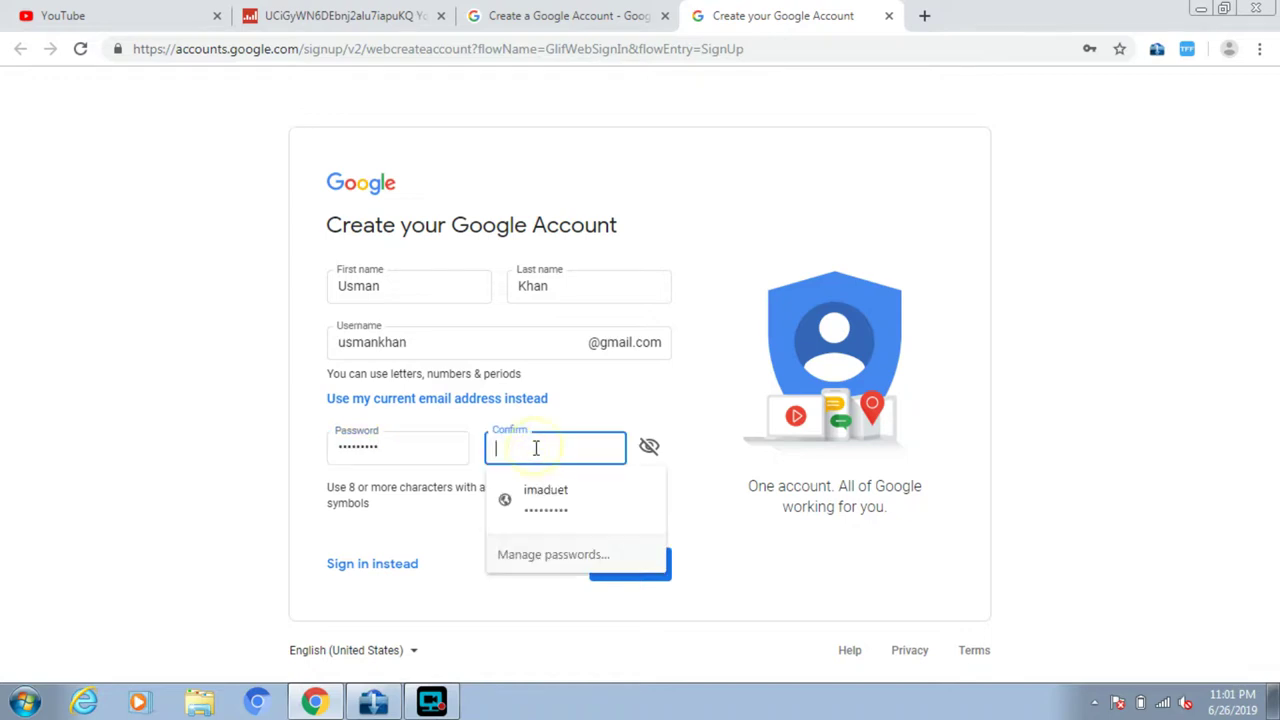
pyautogui.write('us')
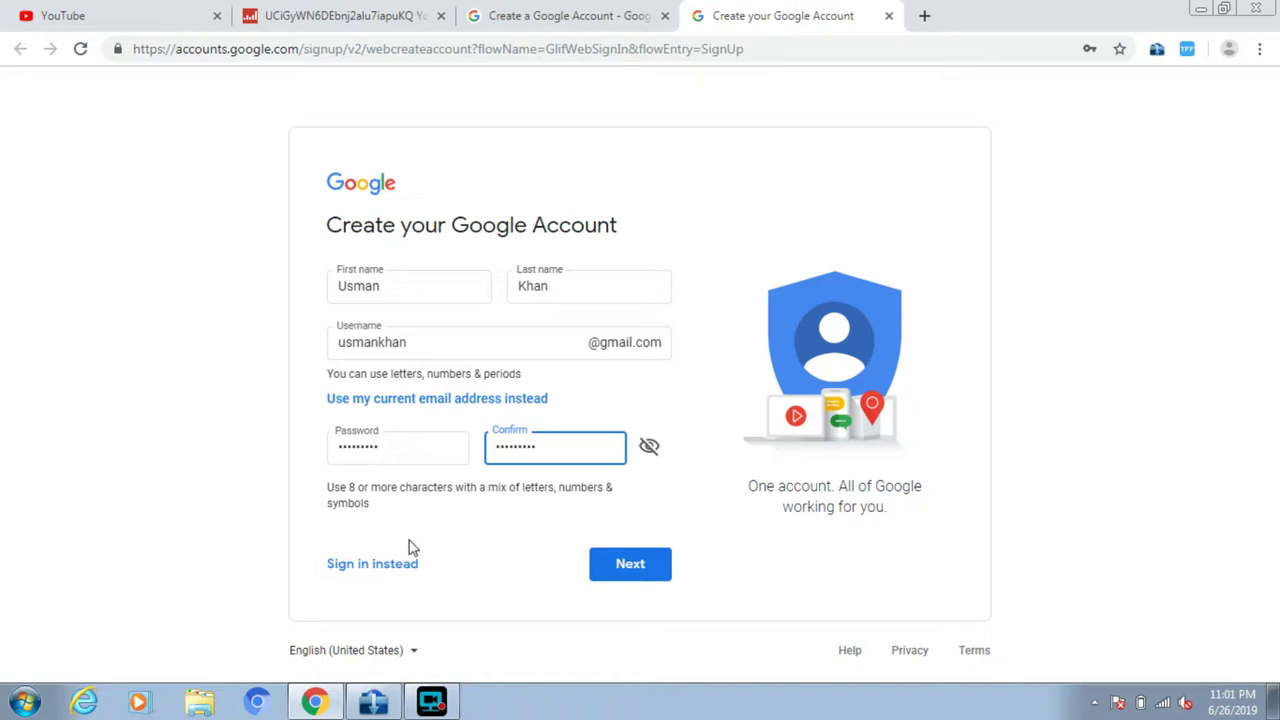
pyautogui.click(613, 575)
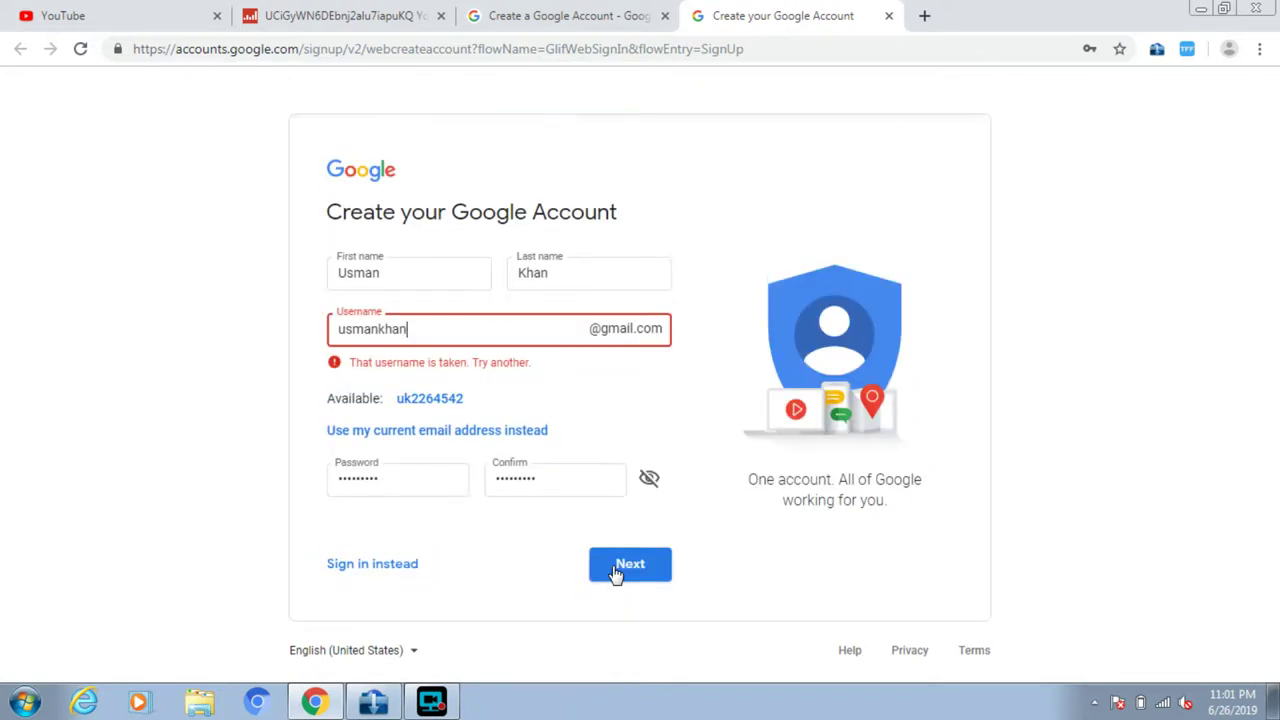
# Try several username variants until an available one is accepted and sign-up continues
pyautogui.click(450, 337)
pyautogui.write('3434')
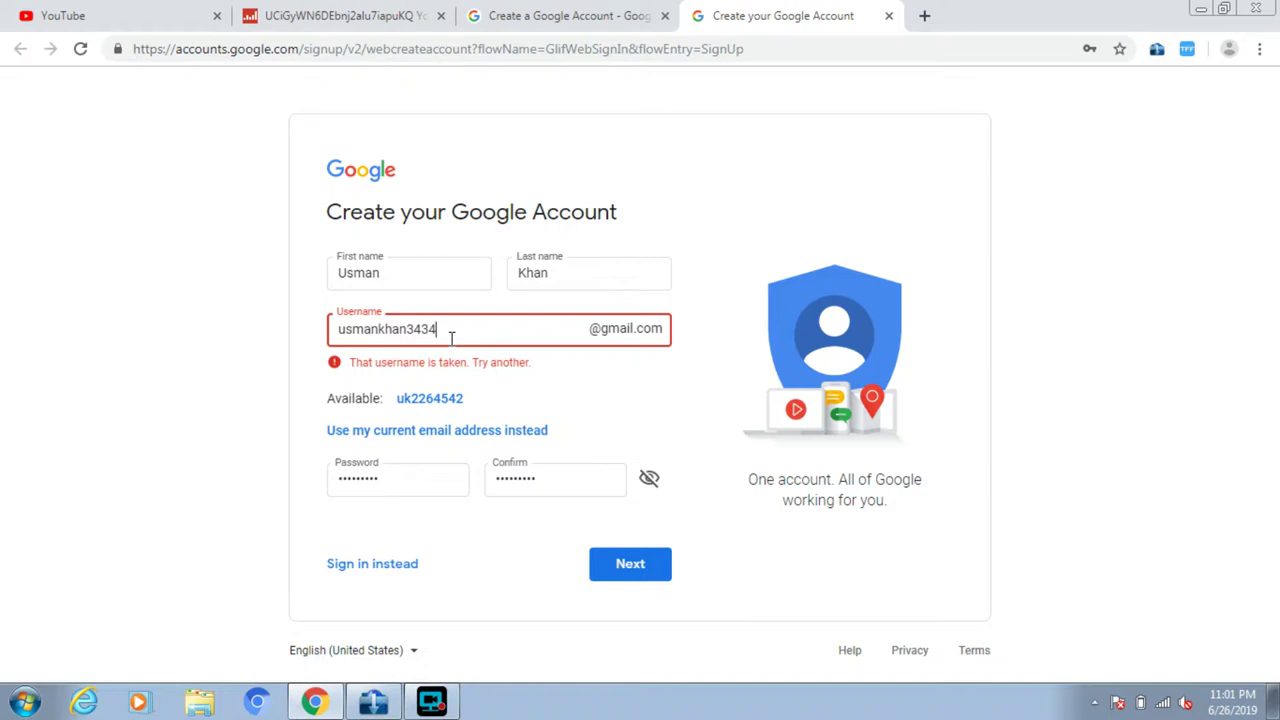
pyautogui.click(651, 578)
pyautogui.write('3333')
pyautogui.click(631, 566)
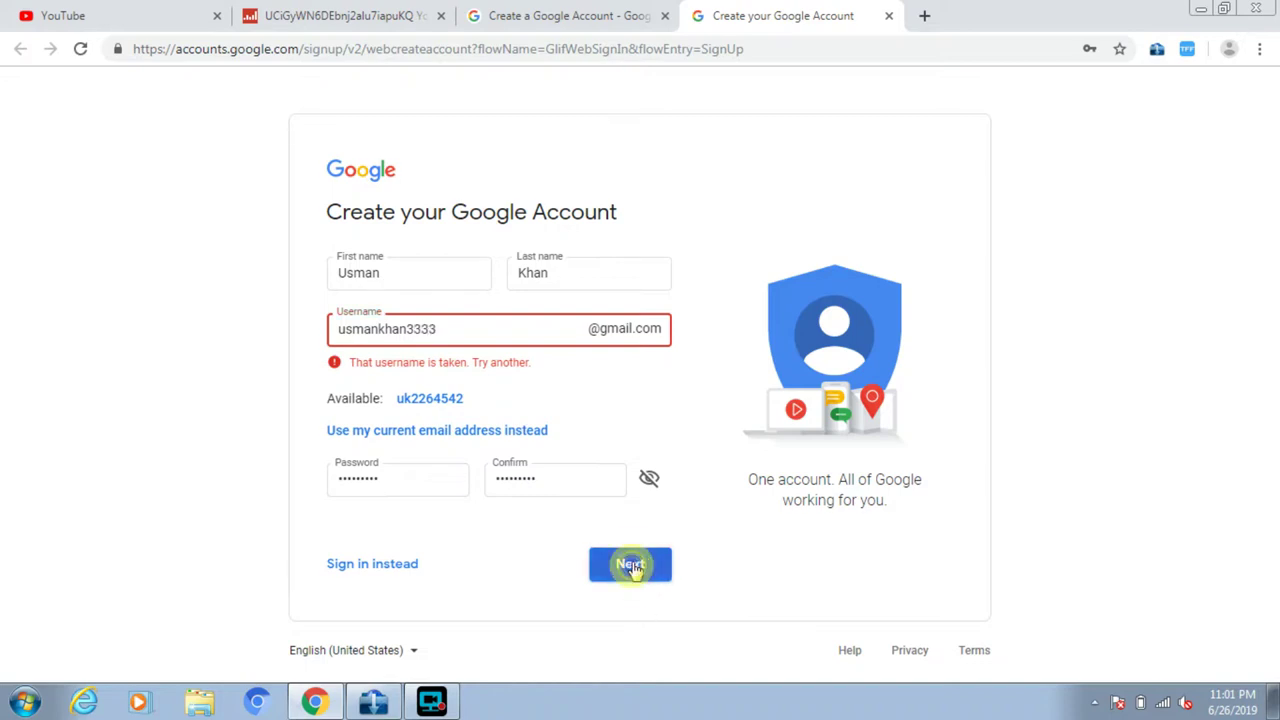
pyautogui.press('BackSpace')
pyautogui.press('BackSpace')
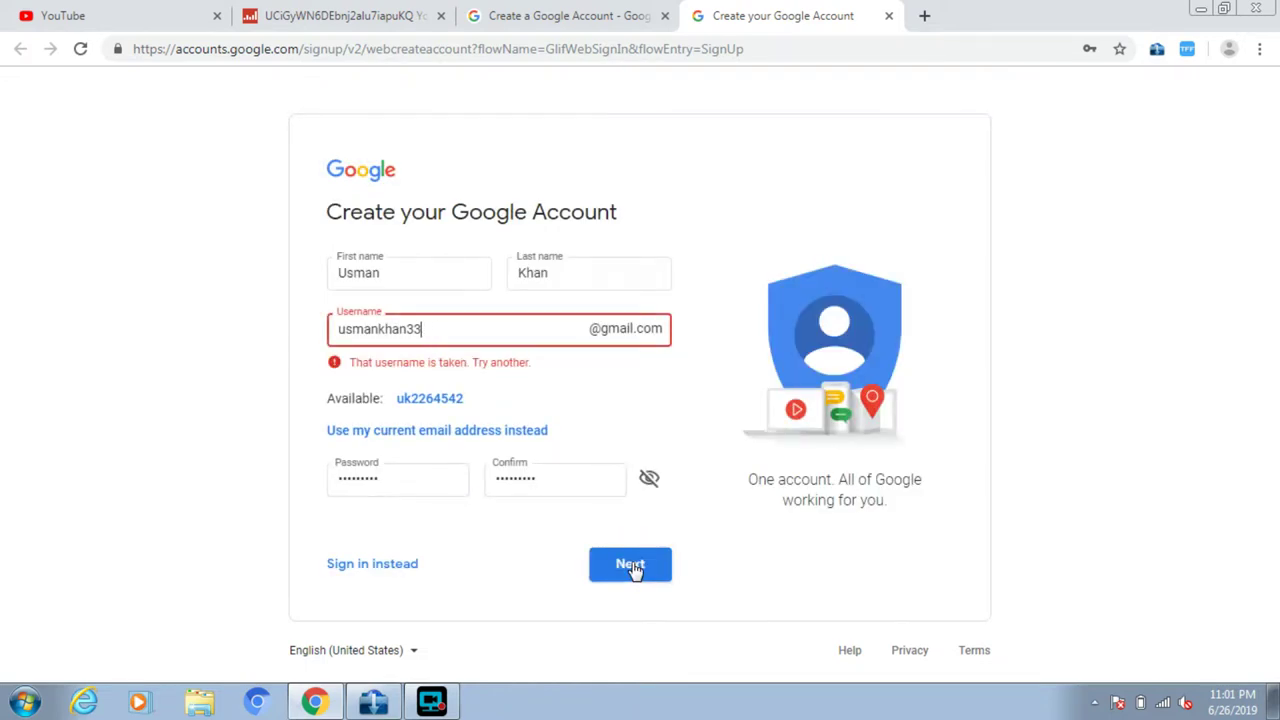
pyautogui.write('0001')
pyautogui.click(643, 580)
pyautogui.write('1')
pyautogui.click(630, 566)
pyautogui.click(630, 566)
pyautogui.press('BackSpace')
pyautogui.press('BackSpace')
pyautogui.press('BackSpace')
pyautogui.press('BackSpace')
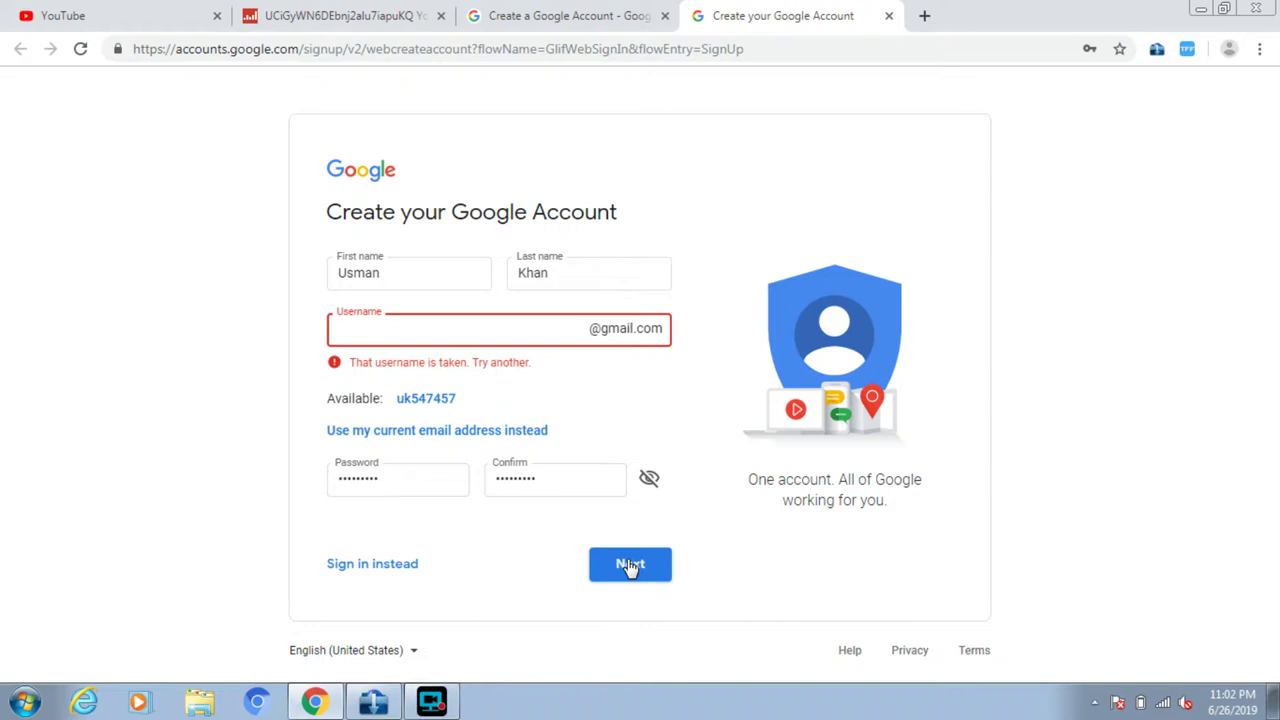
pyautogui.click(629, 565)
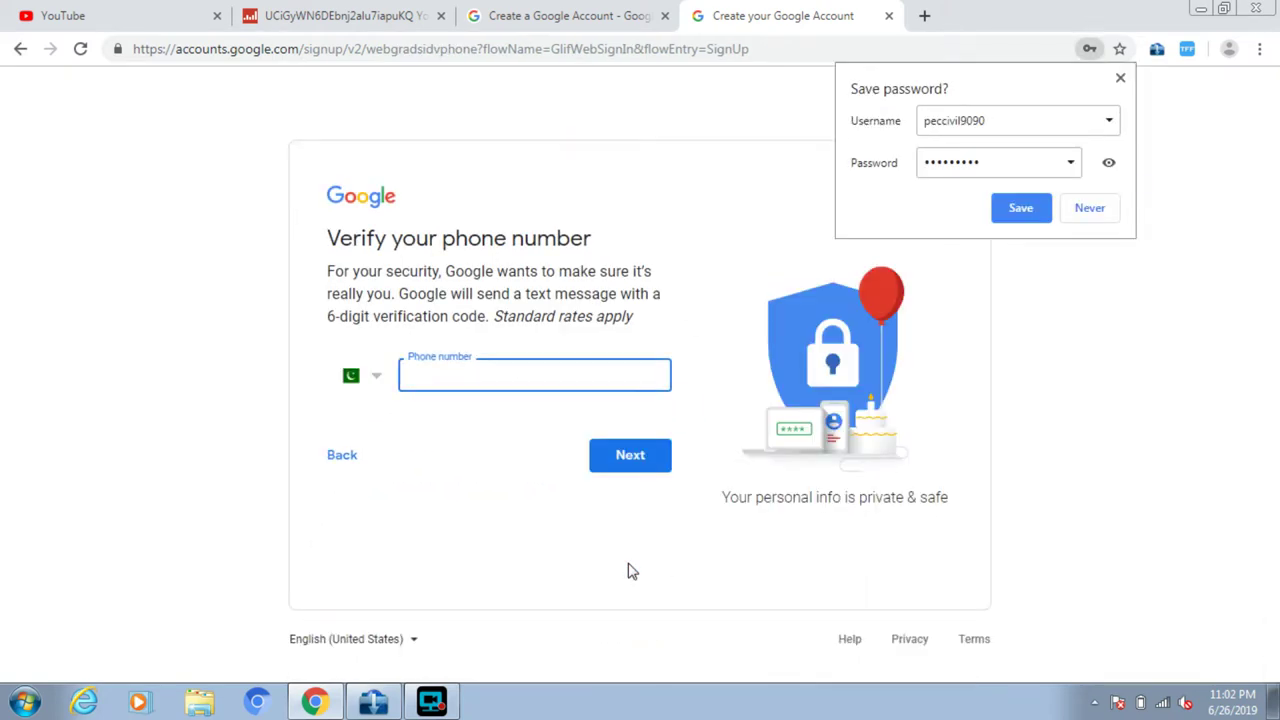
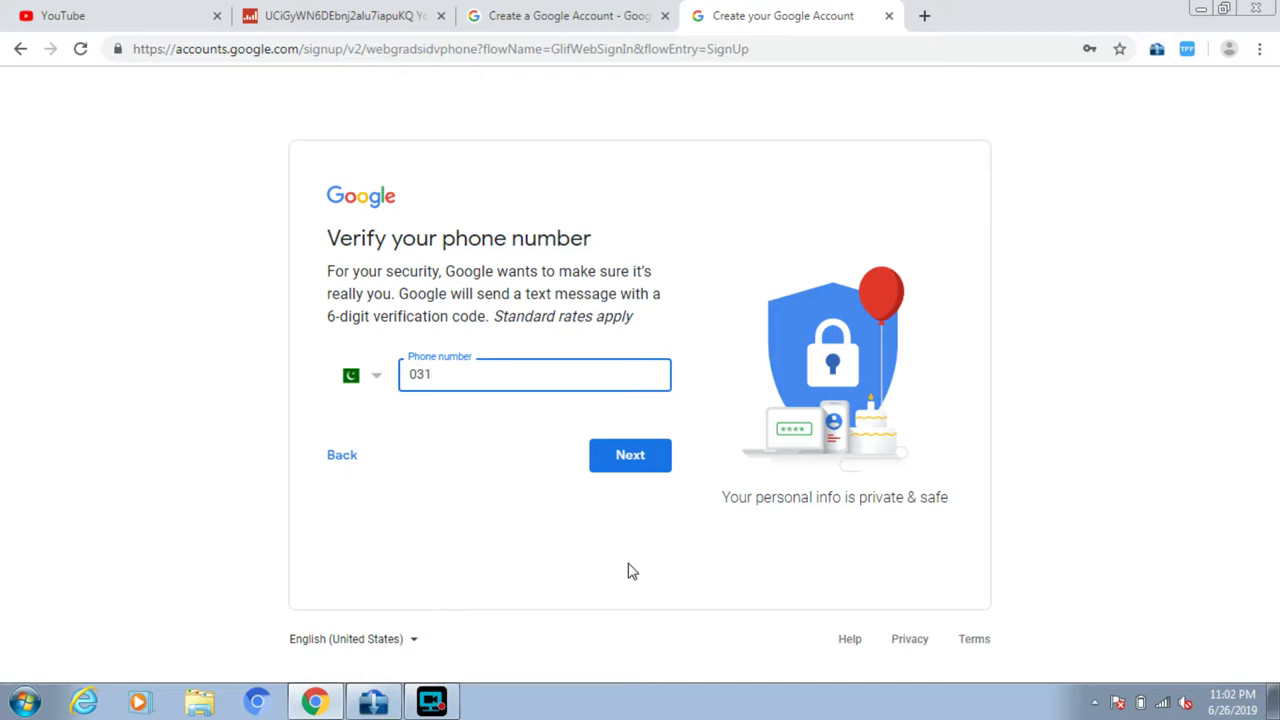
# Enter the mobile phone number, request the code, and confirm the texted verification code
pyautogui.click(636, 467)
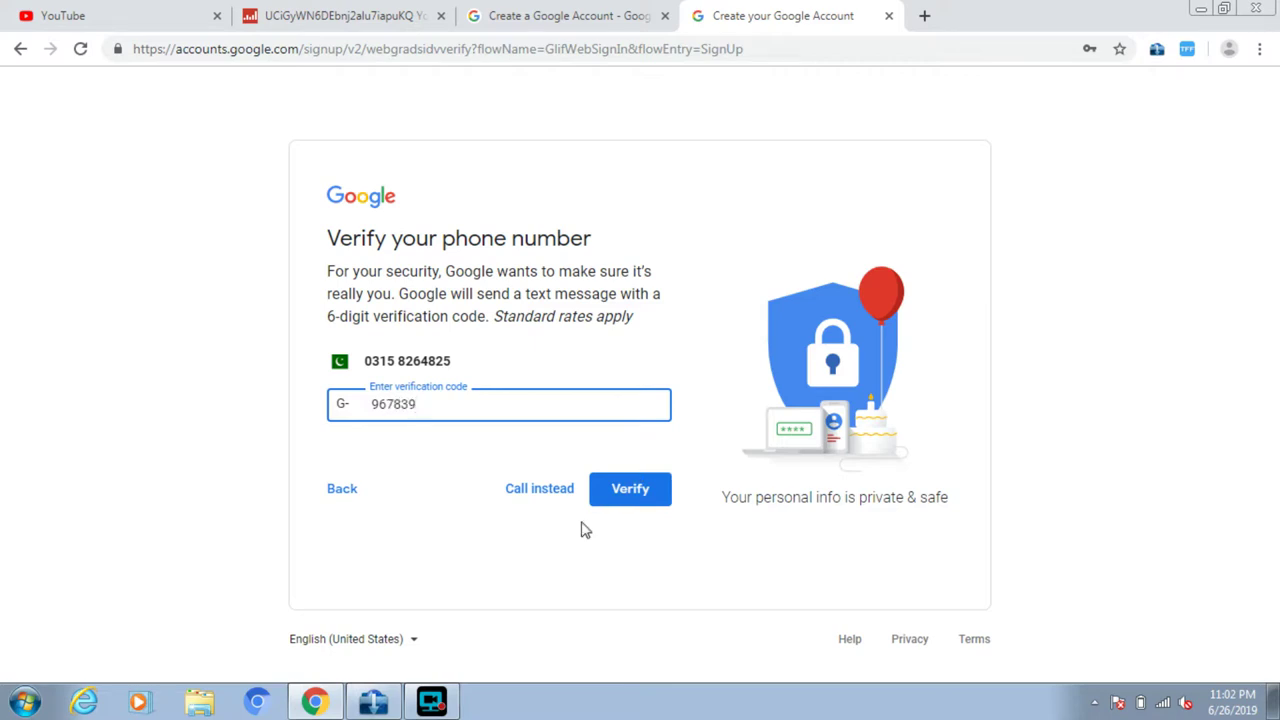
pyautogui.click(611, 497)
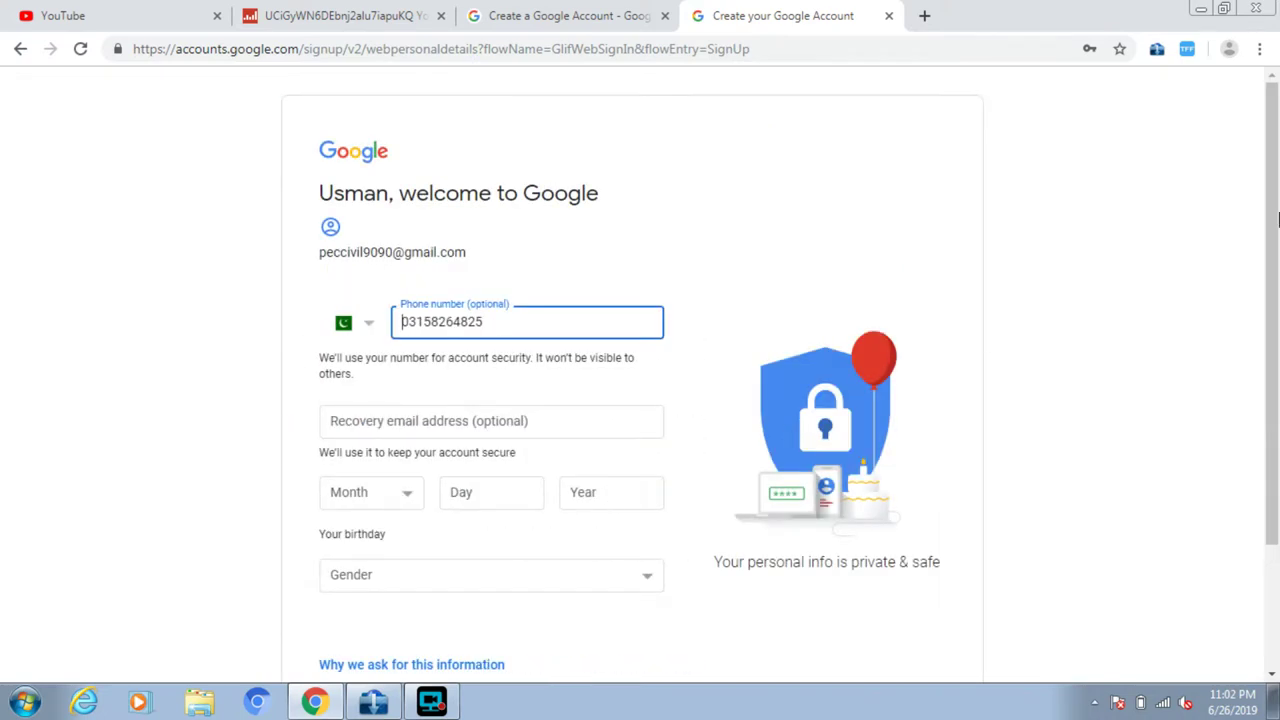
pyautogui.scroll(-1, 1240, 225)
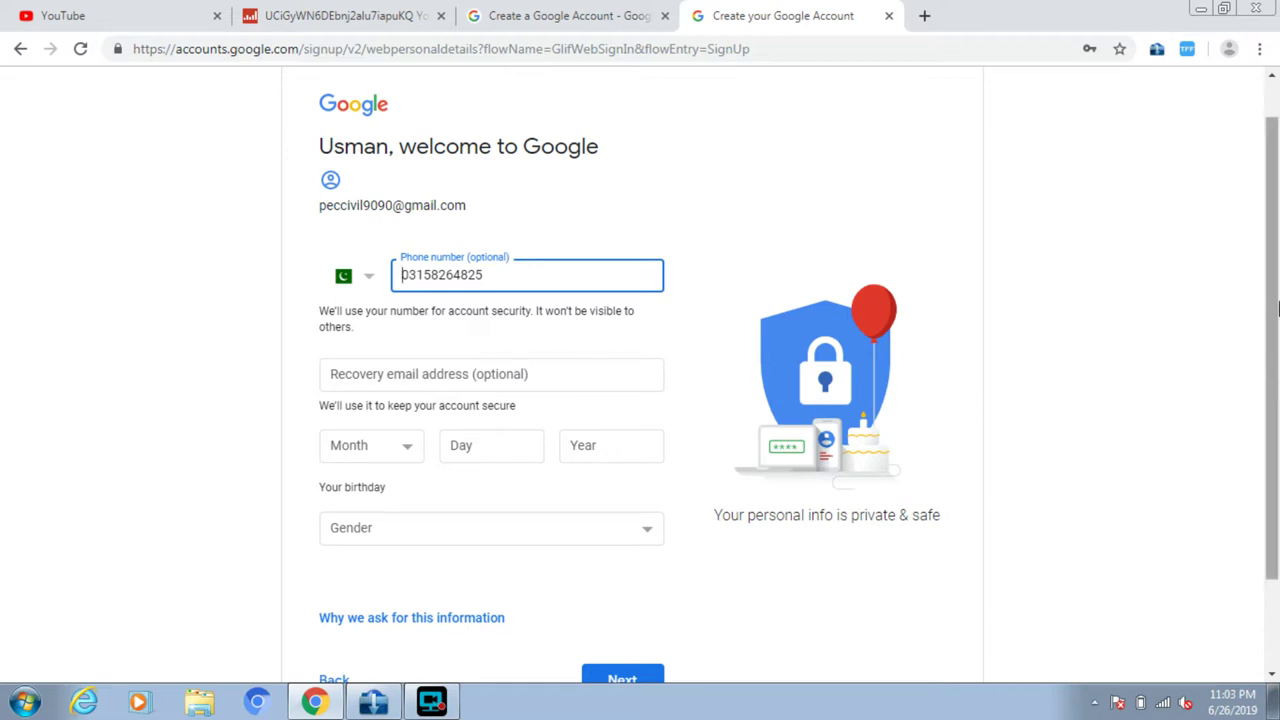
pyautogui.moveTo(1274, 330); pyautogui.dragTo(1277, 372)
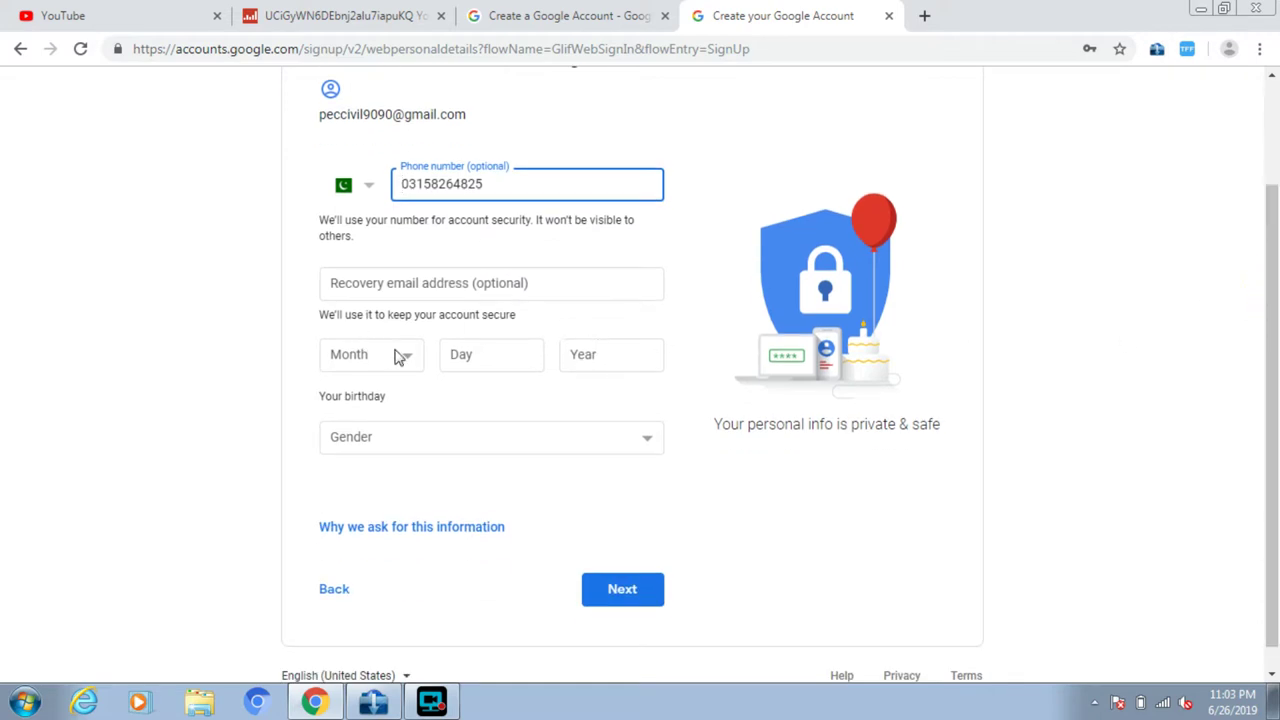
pyautogui.click(397, 357)
pyautogui.click(378, 416)
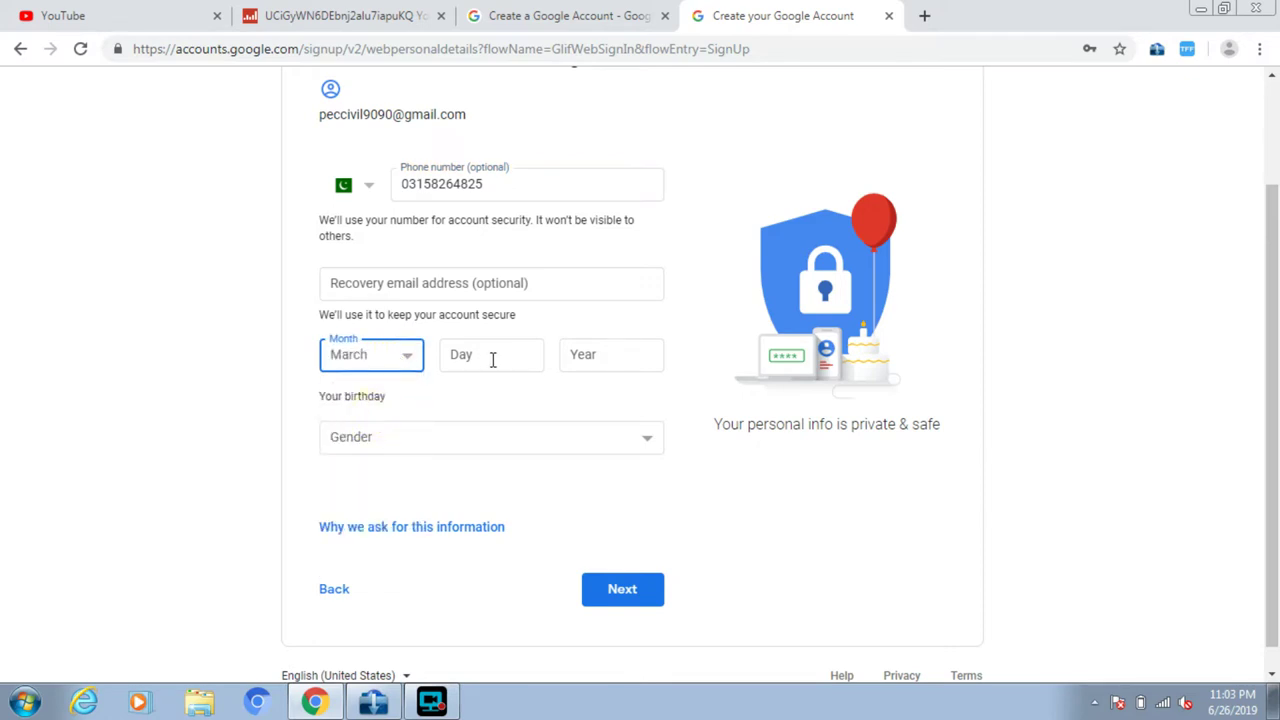
pyautogui.click(492, 358)
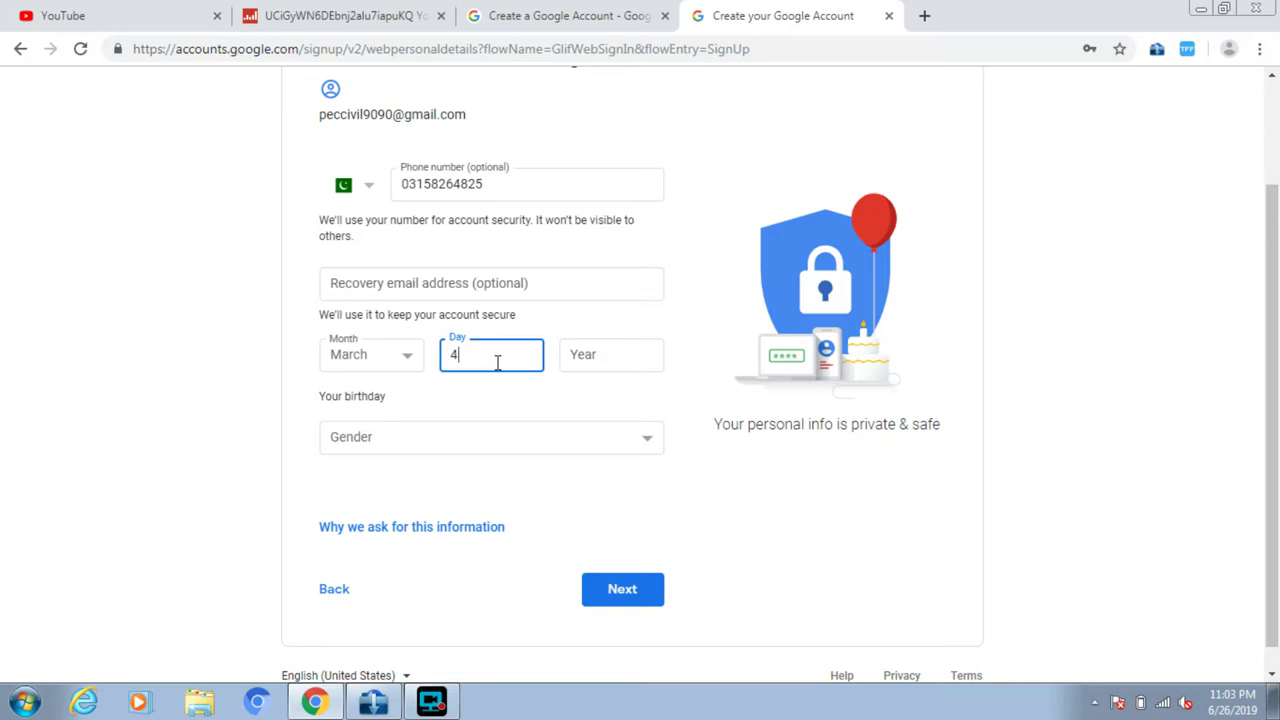
pyautogui.click(565, 360)
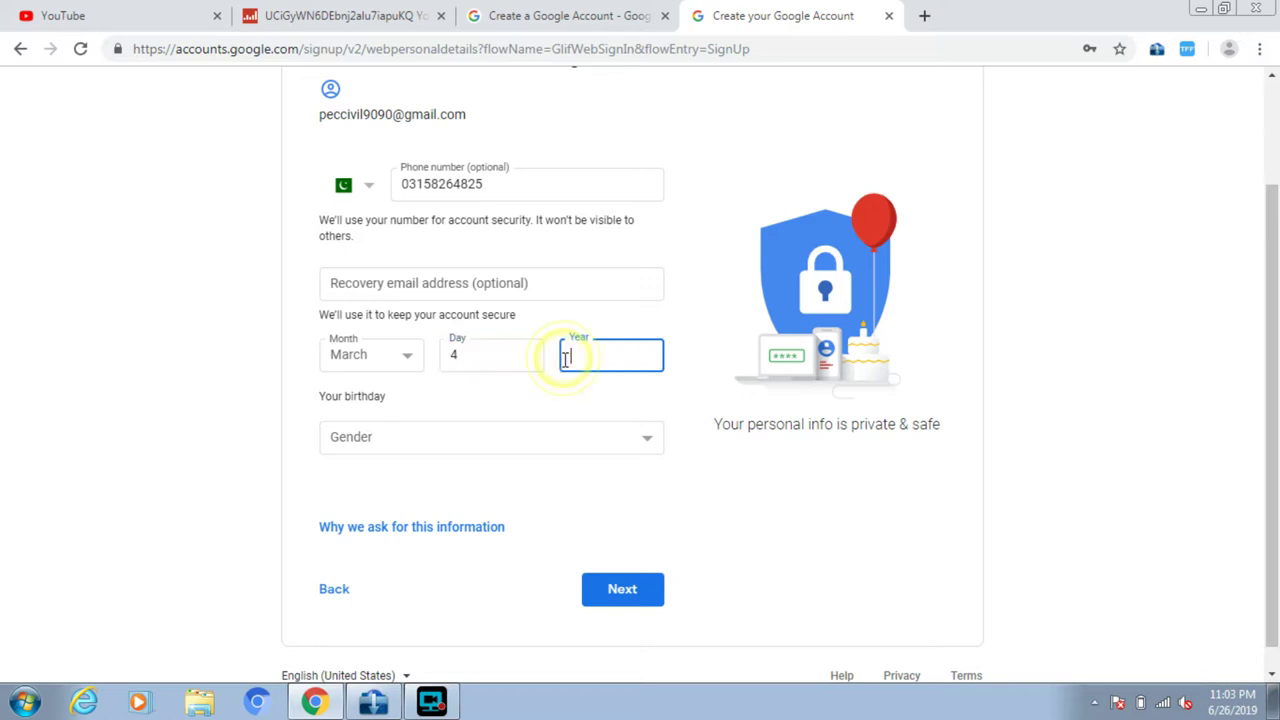
pyautogui.click(520, 448)
pyautogui.click(490, 482)
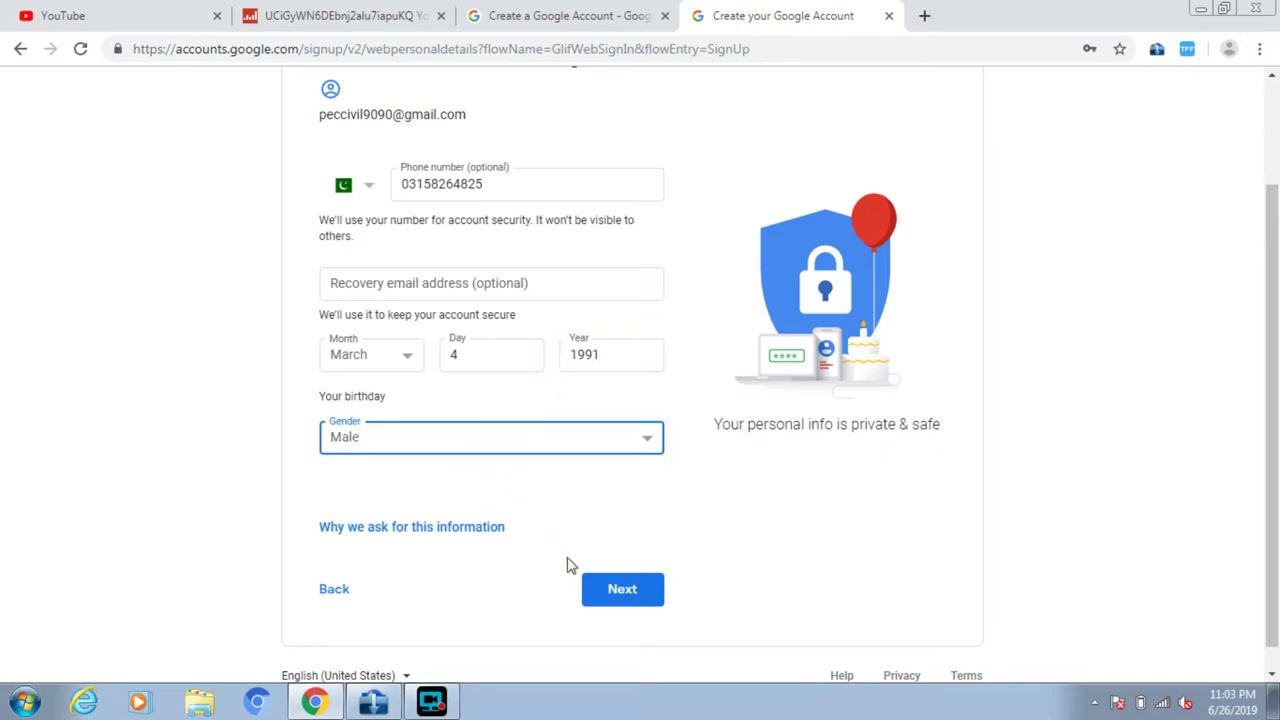
pyautogui.click(612, 592)
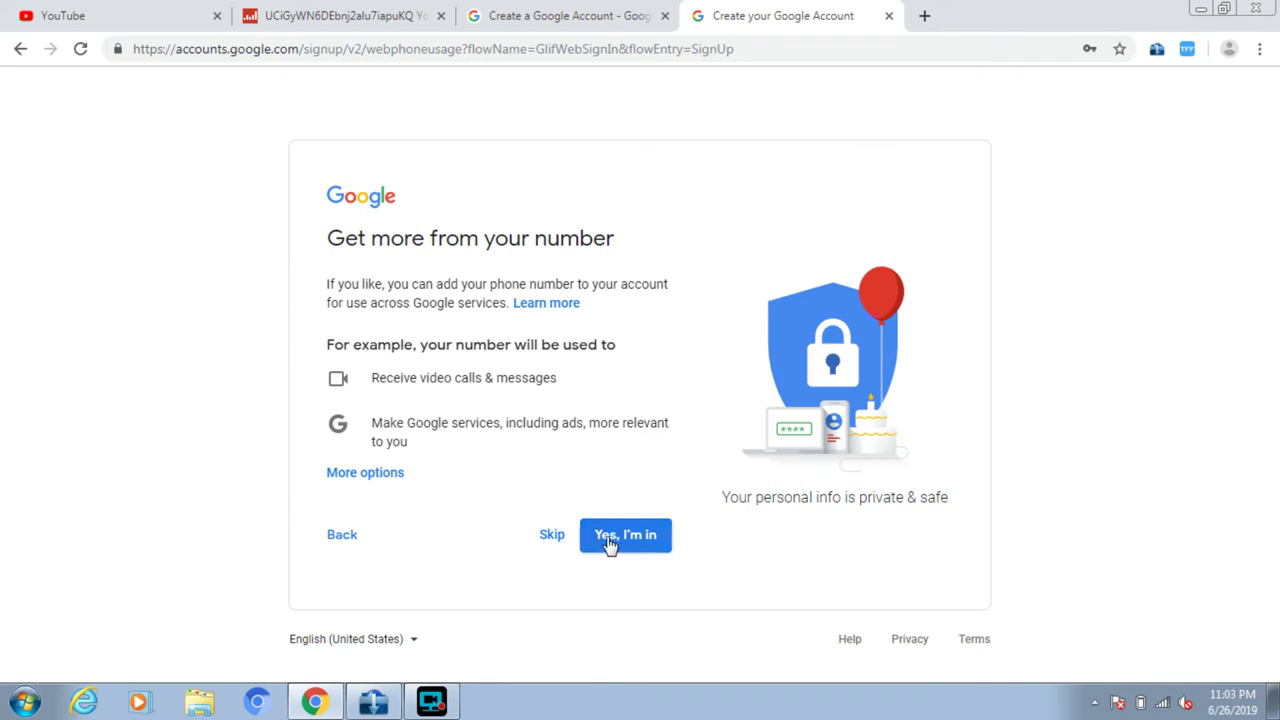
# Skip the extra phone-number uses, scroll through Privacy and Terms, and agree to them
pyautogui.click(552, 536)
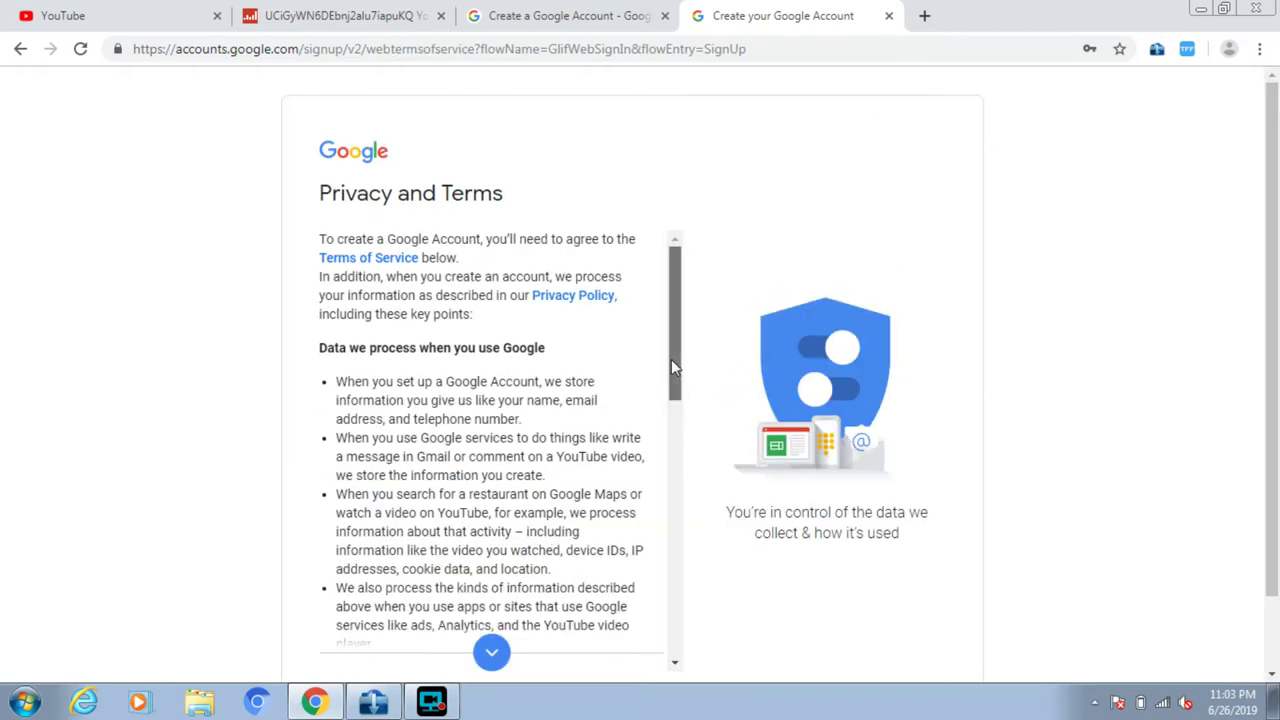
pyautogui.moveTo(671, 359); pyautogui.dragTo(670, 545)
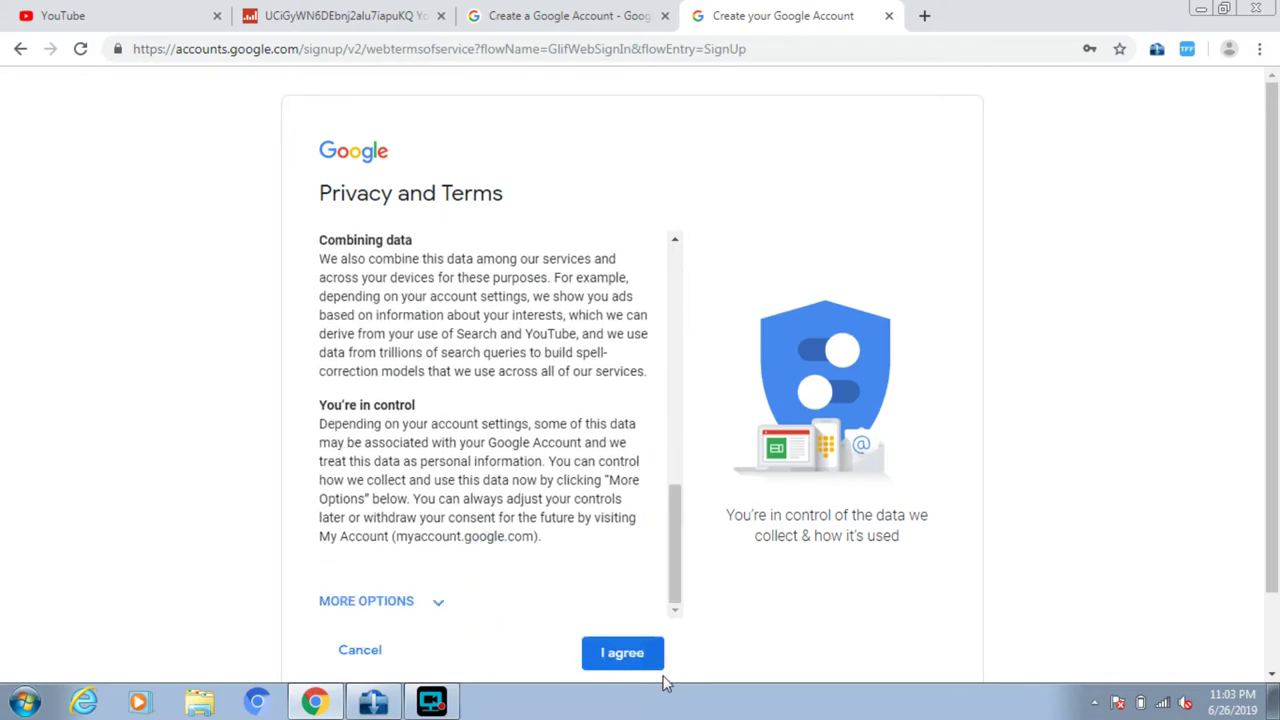
pyautogui.click(607, 656)
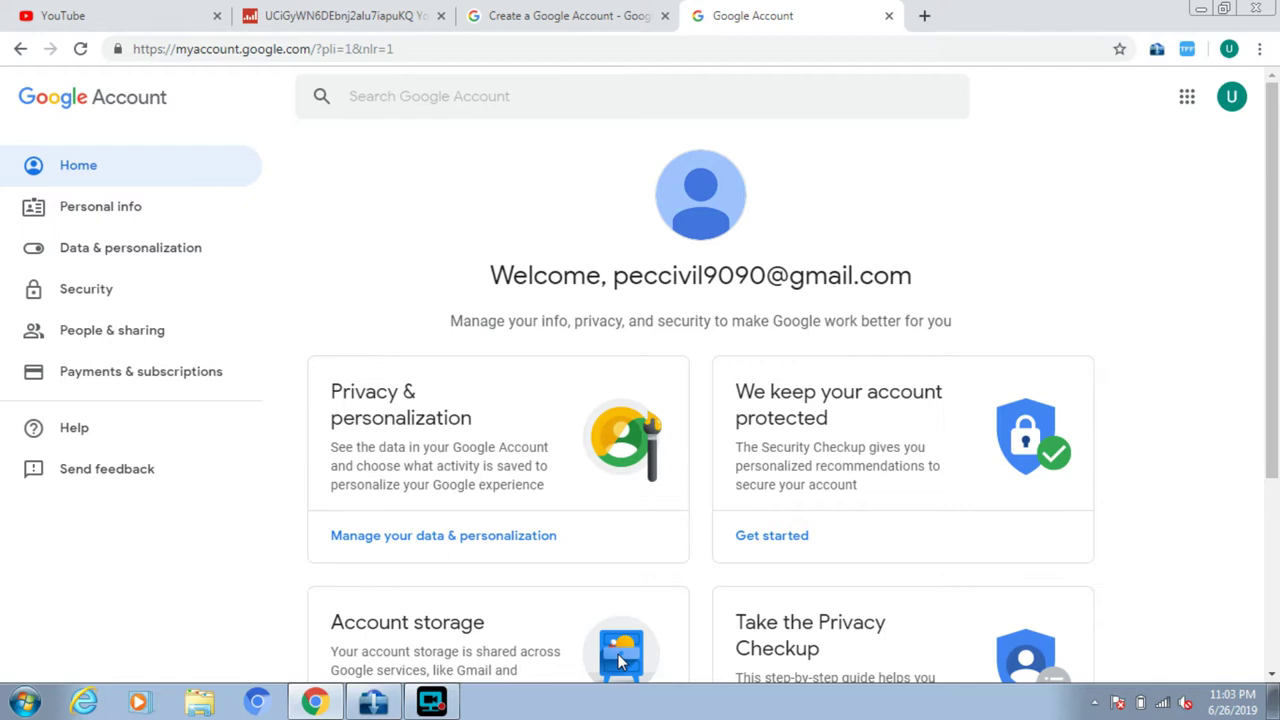
# Sign out of the new account from the profile avatar menu
pyautogui.click(1234, 100)
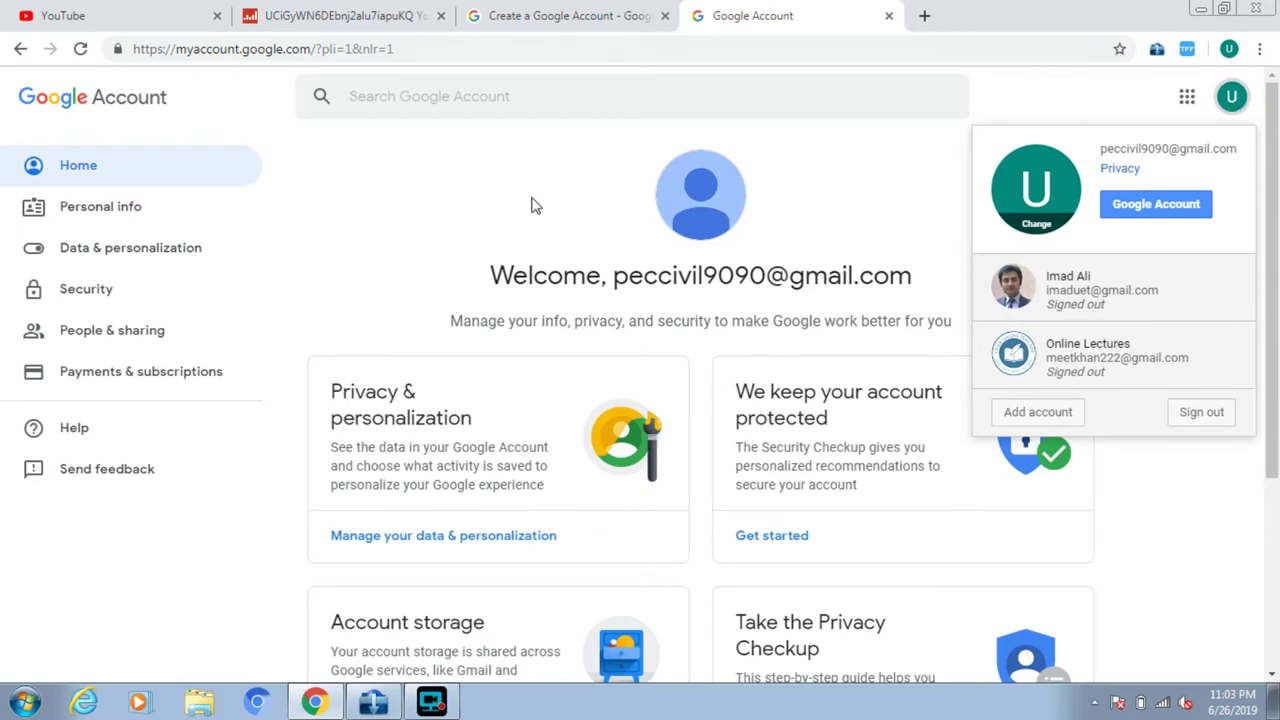
pyautogui.click(851, 174)
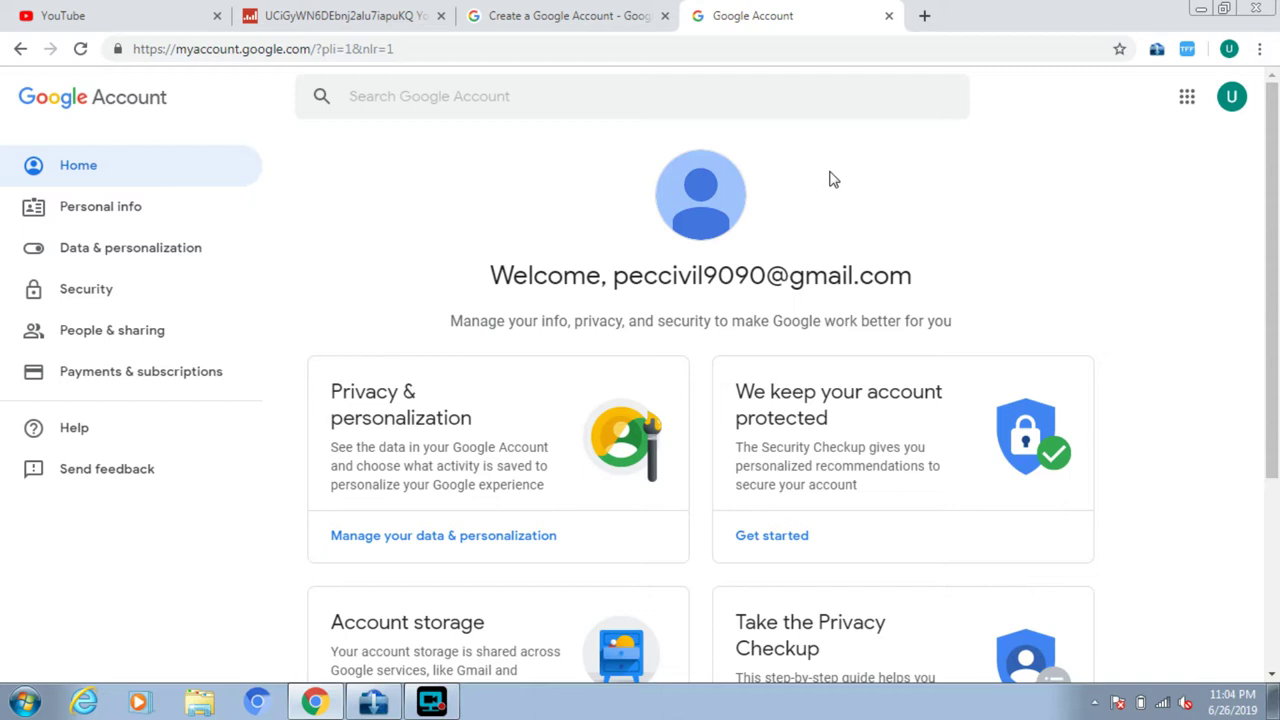
pyautogui.click(1236, 100)
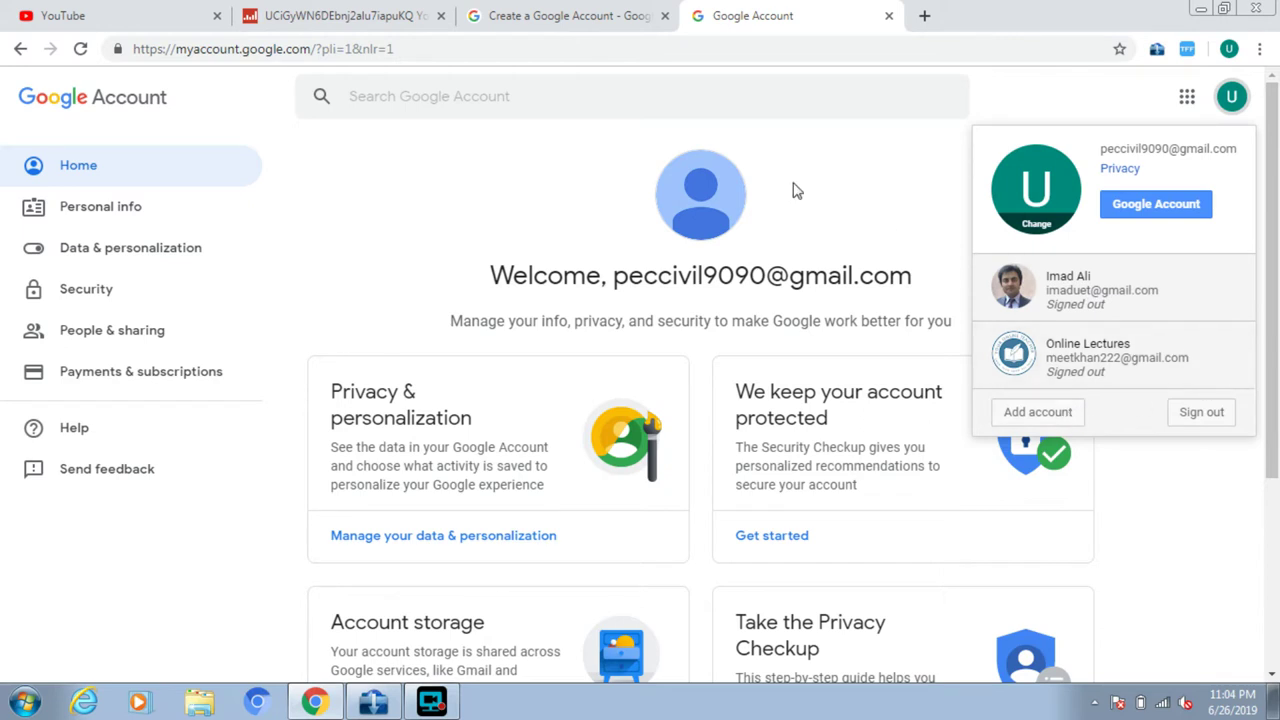
pyautogui.click(1201, 413)
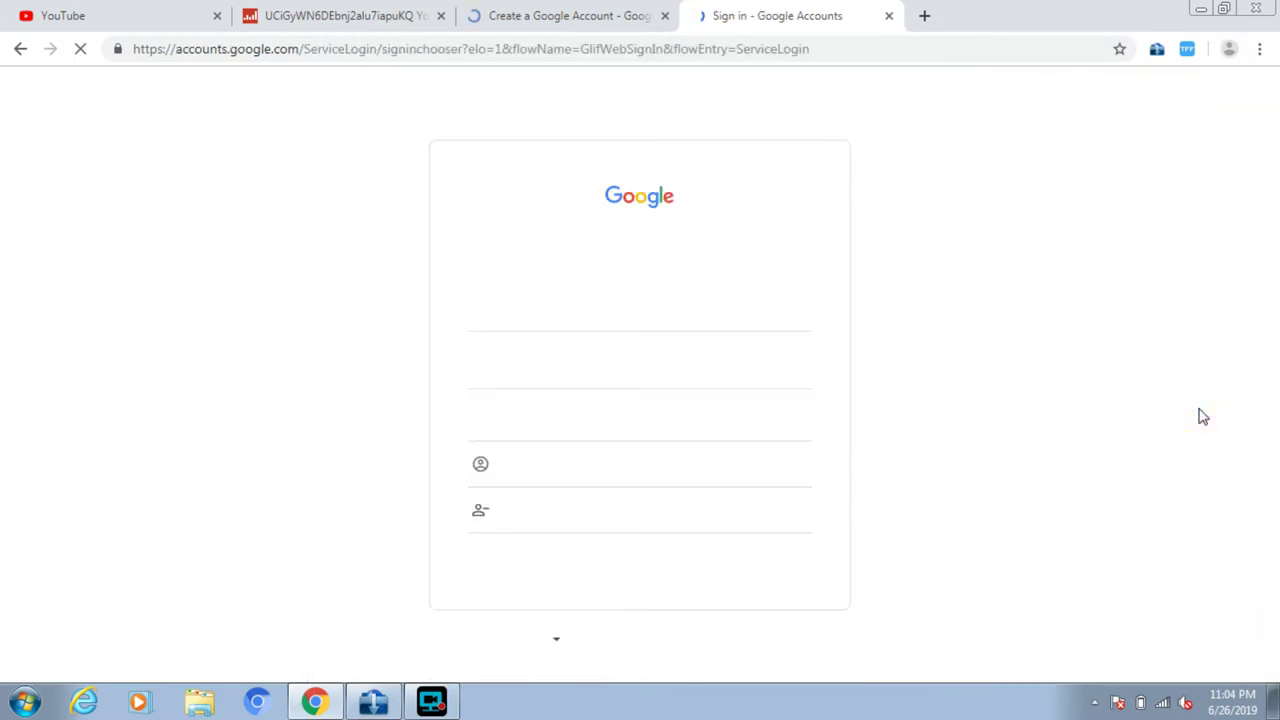
# Choose the new account, submit its password, and finish the Protect your account prompt with DONE
pyautogui.click(567, 425)
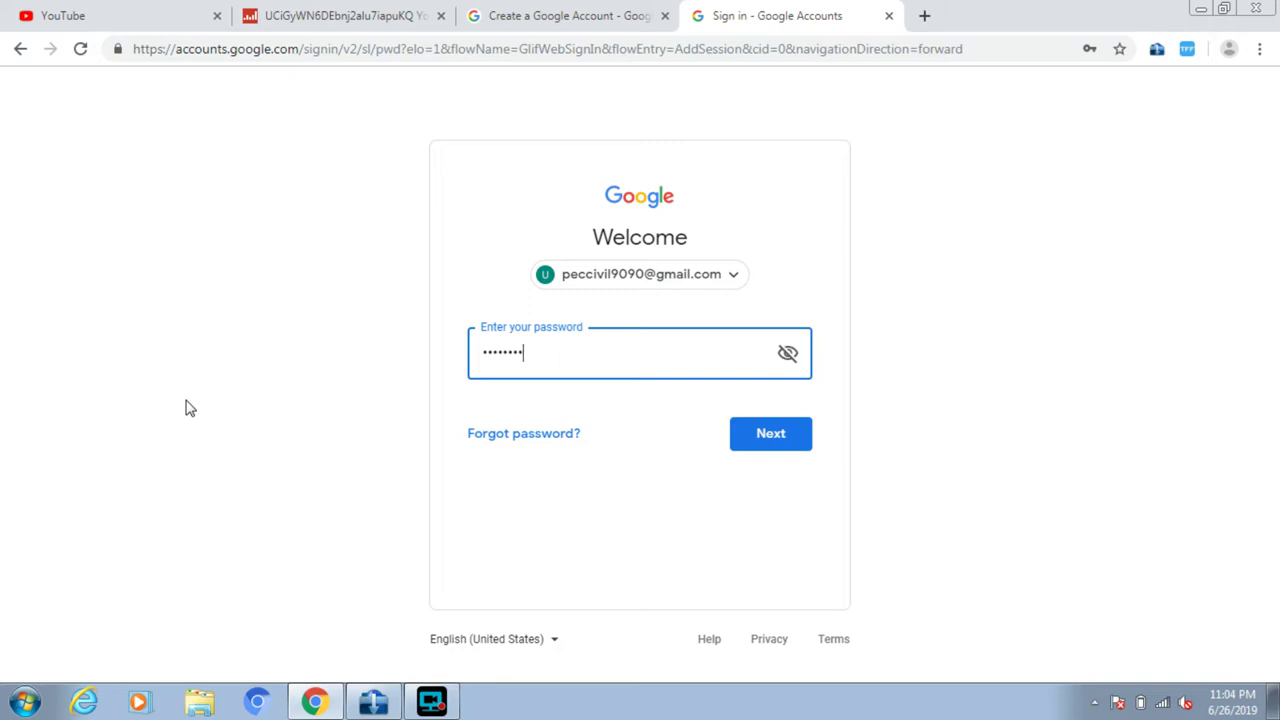
pyautogui.press('Return')
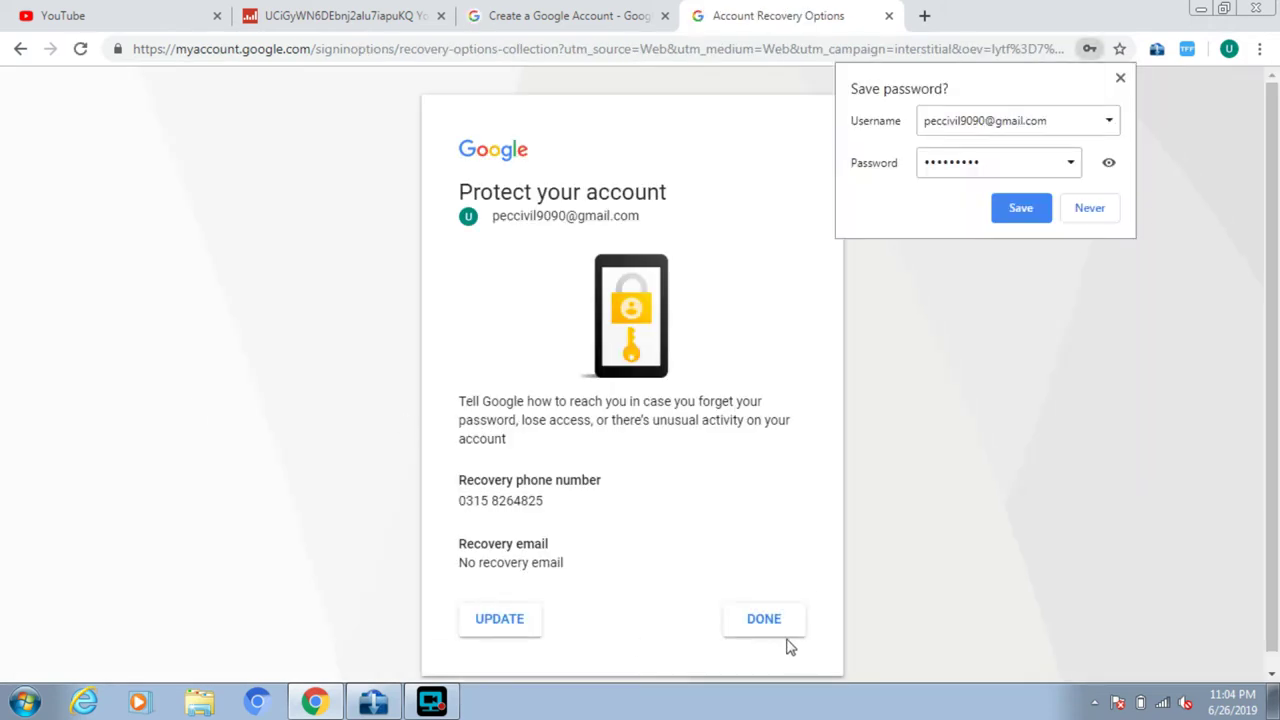
pyautogui.click(775, 630)
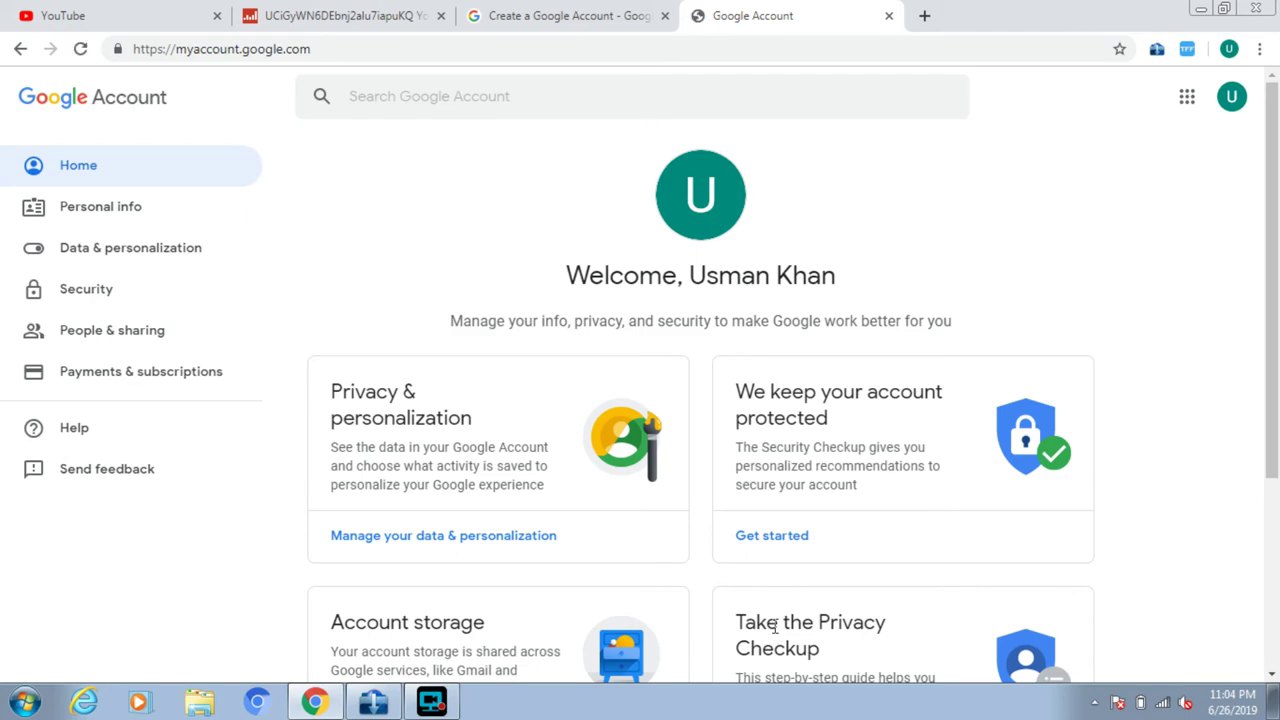
# Open Personal info and choose to select a profile photo from the computer
pyautogui.click(1058, 333)
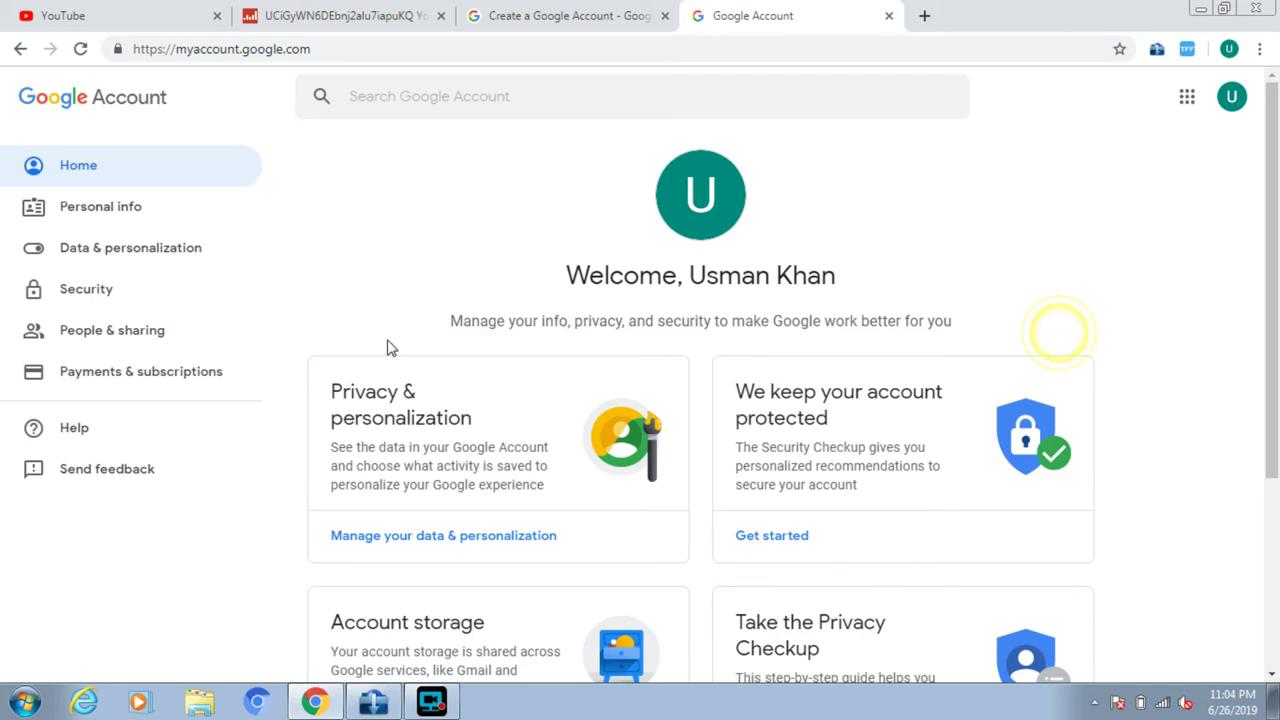
pyautogui.click(89, 208)
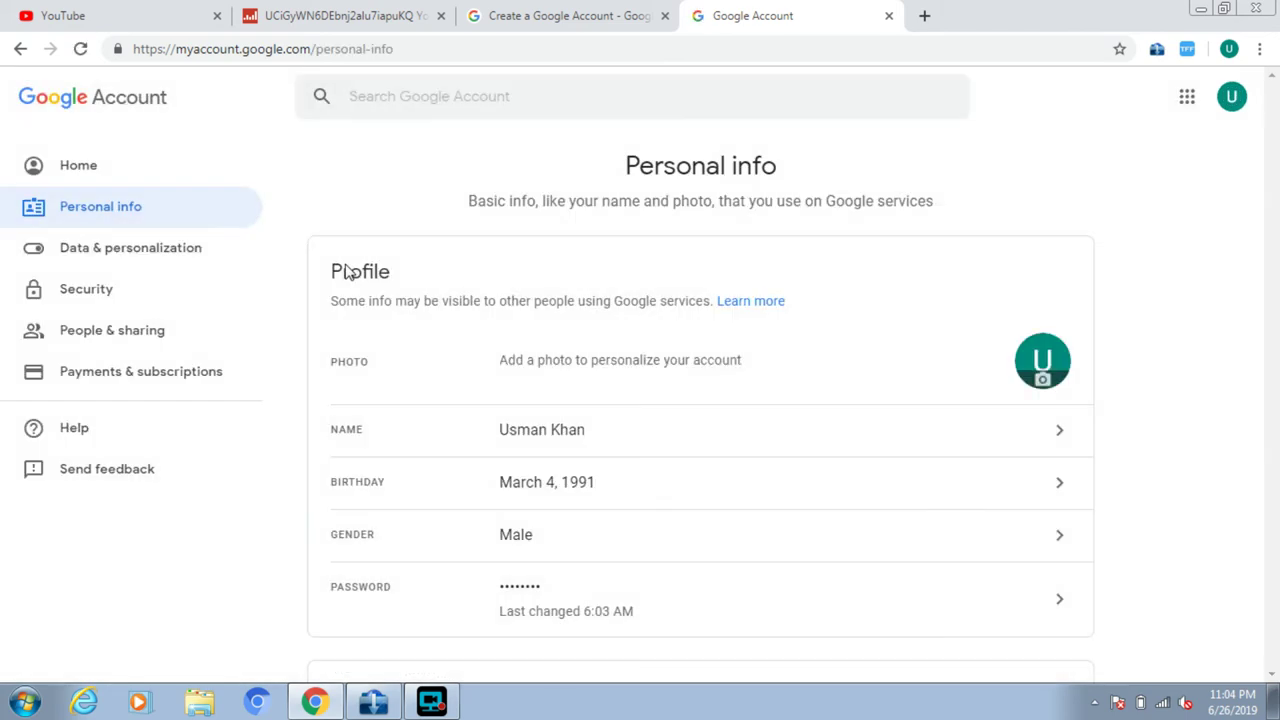
pyautogui.click(1043, 368)
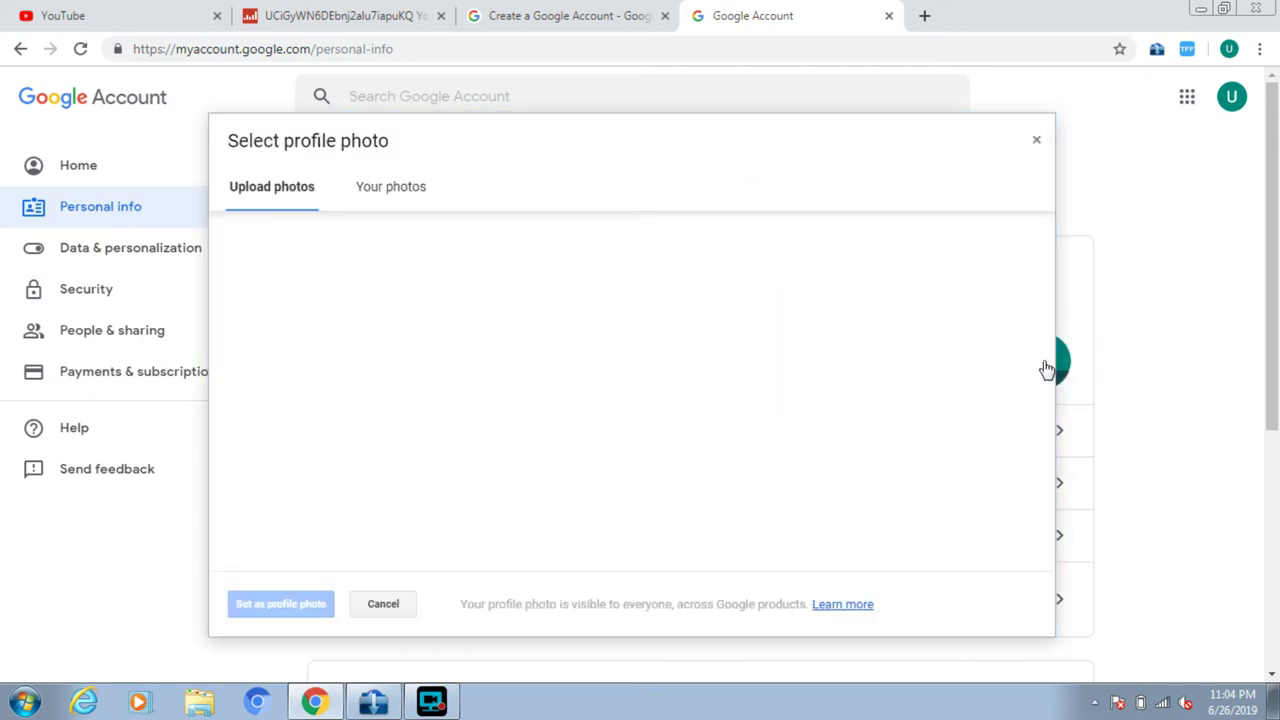
pyautogui.click(599, 485)
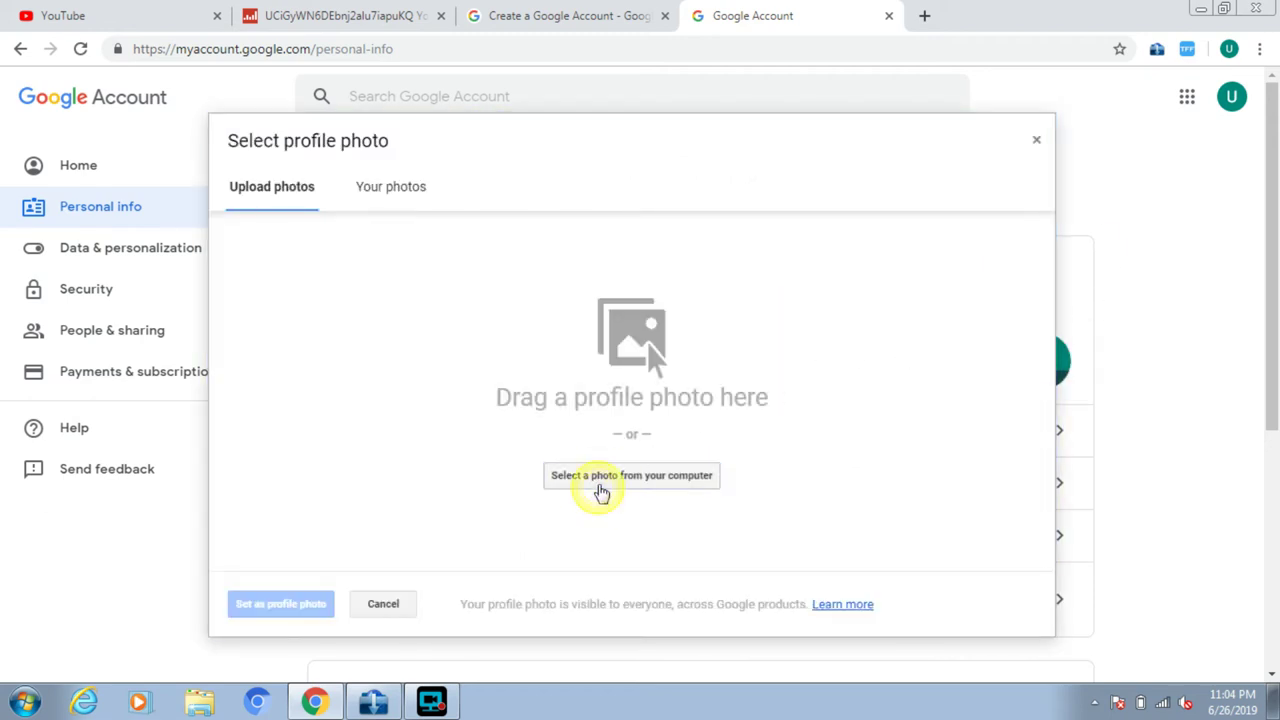